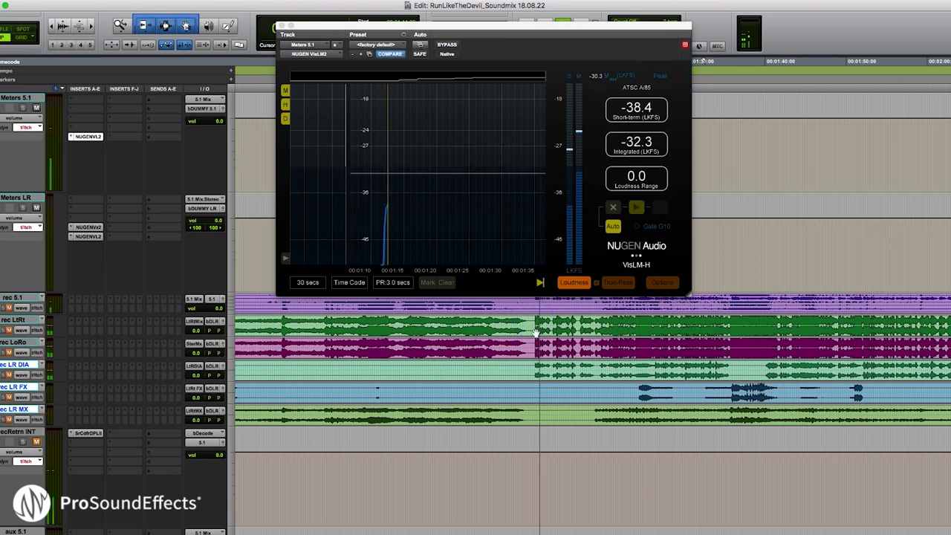
Step: Stop playback with VisLM holding -34.6 LKFS integrated, then nudge the meter window down
key("space")
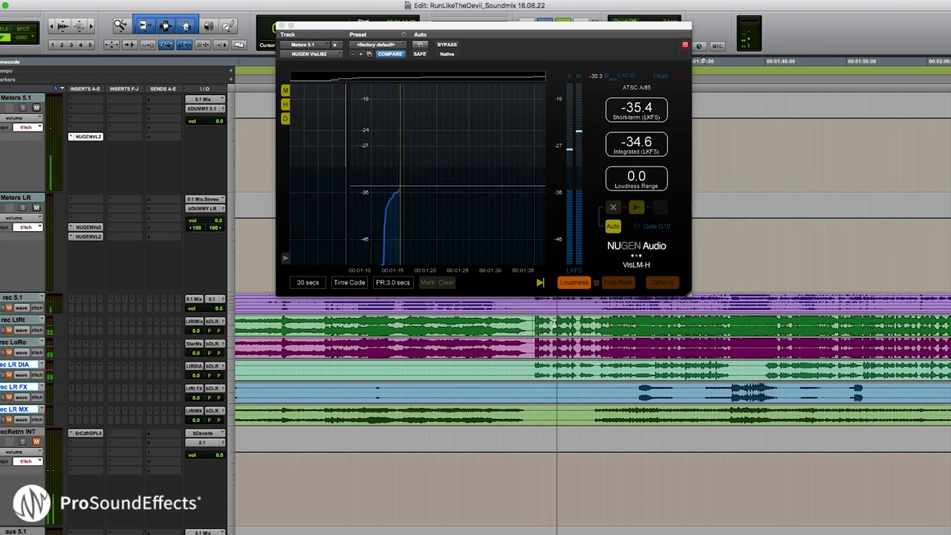
double_click(546, 325)
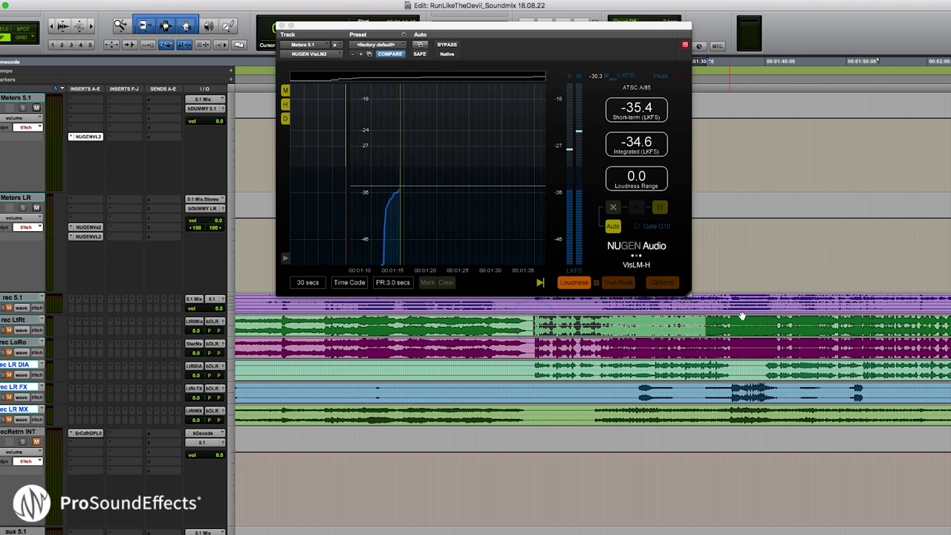
left_click(530, 318)
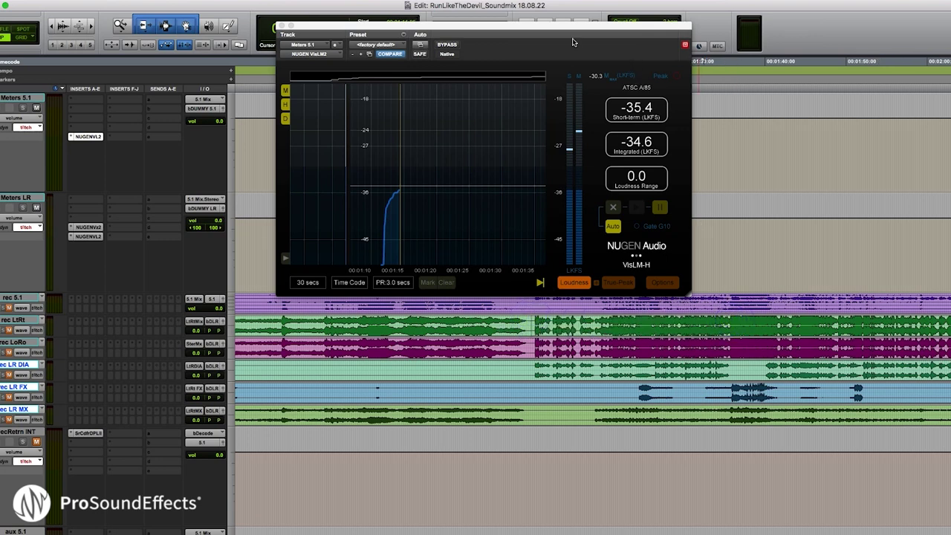
left_click_drag(541, 28, 549, 92)
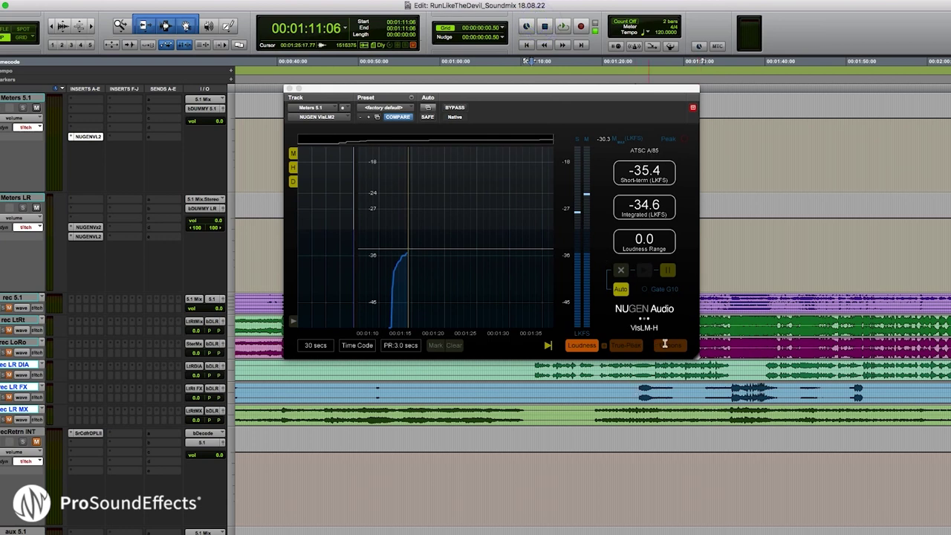
Step: Switch VisLM to the 07 ATSC A/85 LKFS preset from its Options page
left_click(668, 345)
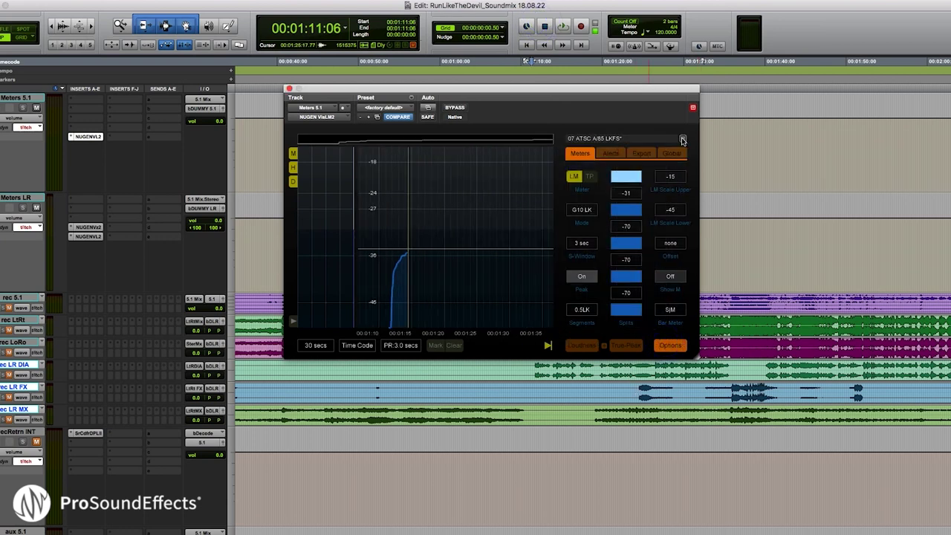
left_click(683, 140)
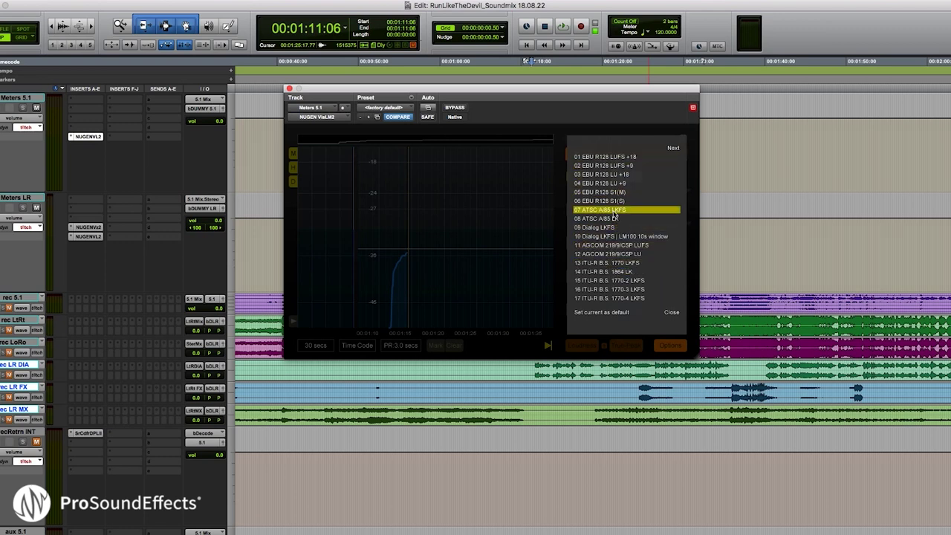
left_click(672, 313)
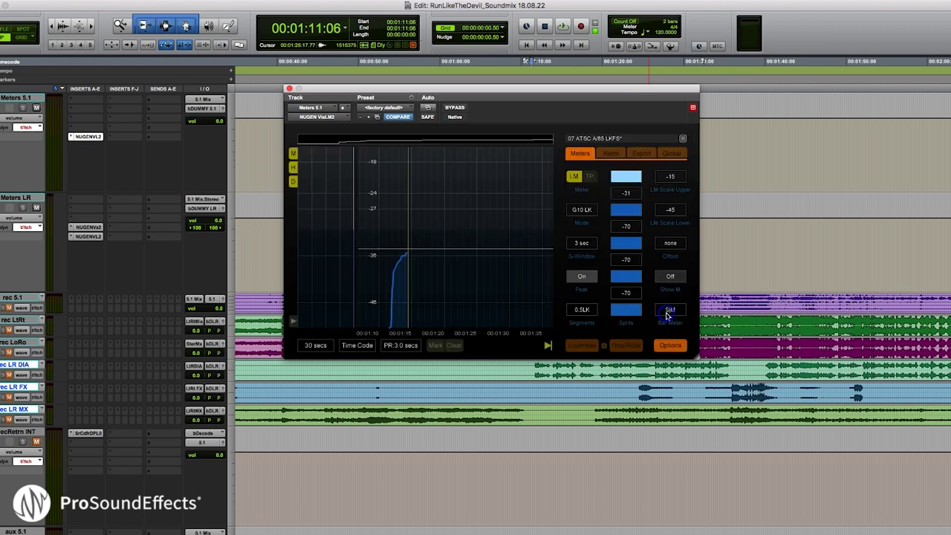
left_click_drag(347, 91, 374, 124)
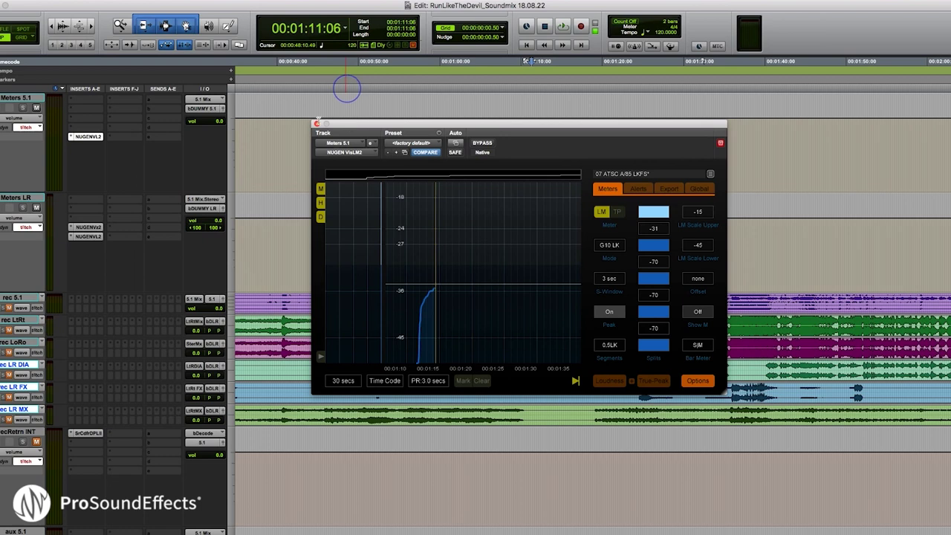
Step: Return VisLM to its Loudness readout while playing briefly from 01:38:12
left_click(753, 303)
key("space")
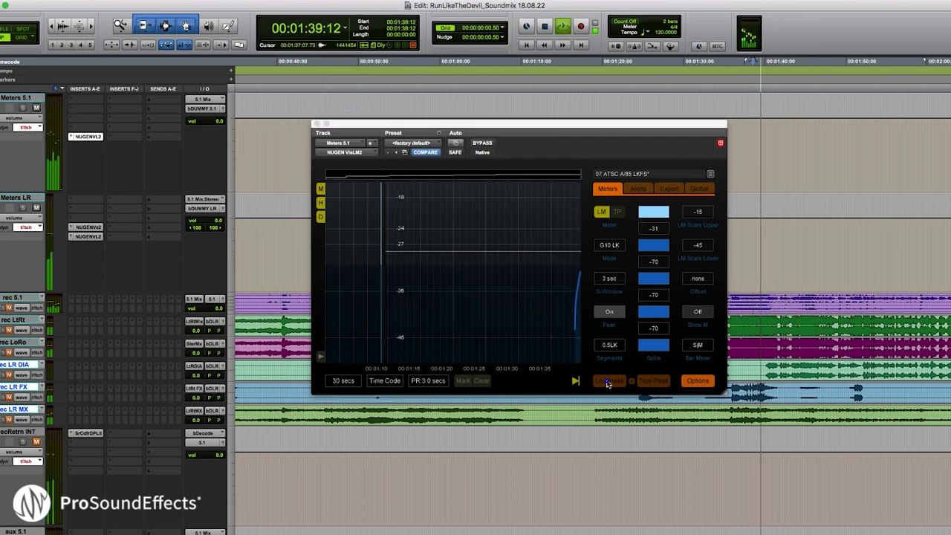
left_click(610, 381)
key("space")
left_click(749, 328)
left_click(740, 324)
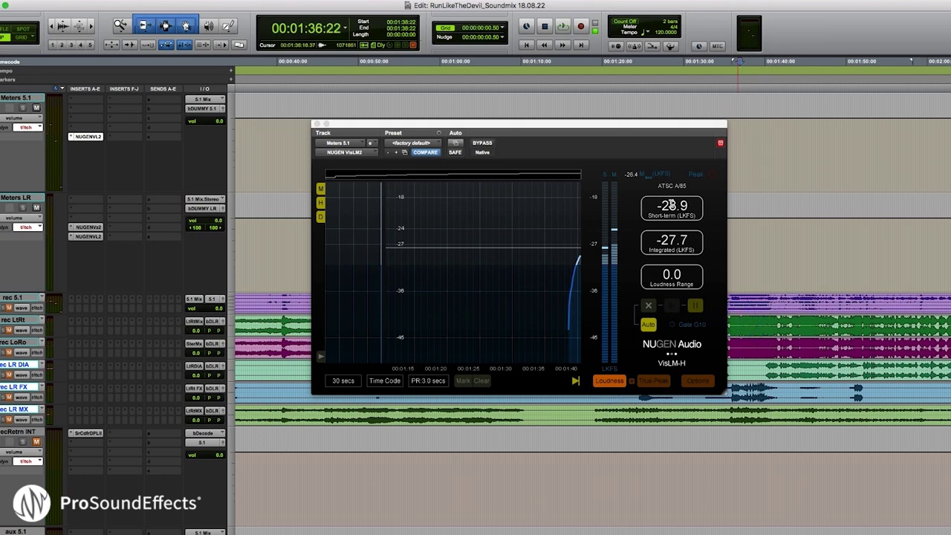
left_click_drag(623, 135, 446, 79)
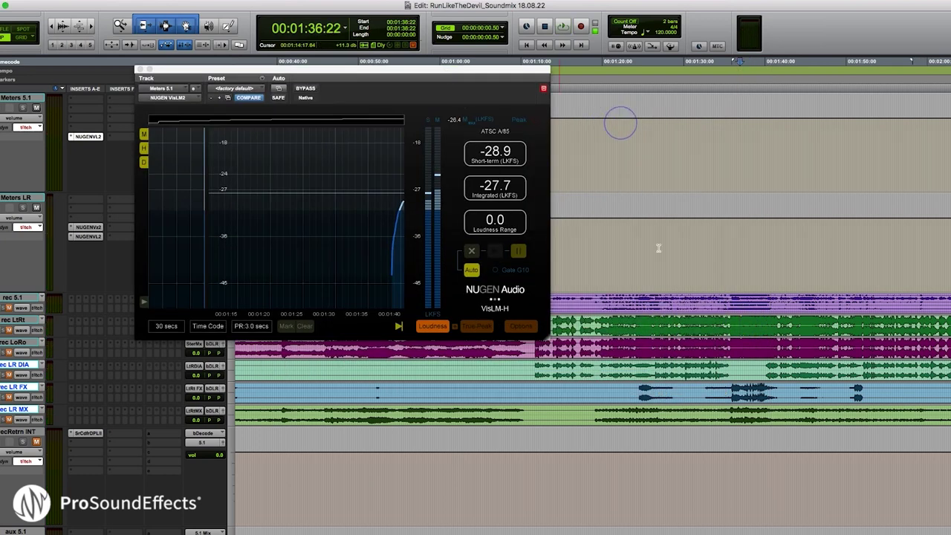
Step: Meter the dialog passage from 01:11:17, then park the playhead at 01:36:08
left_click(536, 369)
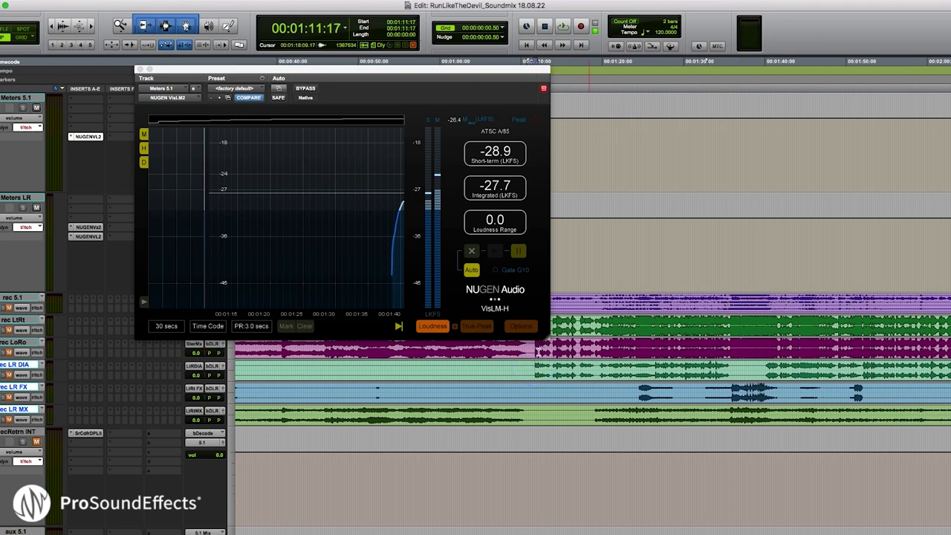
double_click(438, 71)
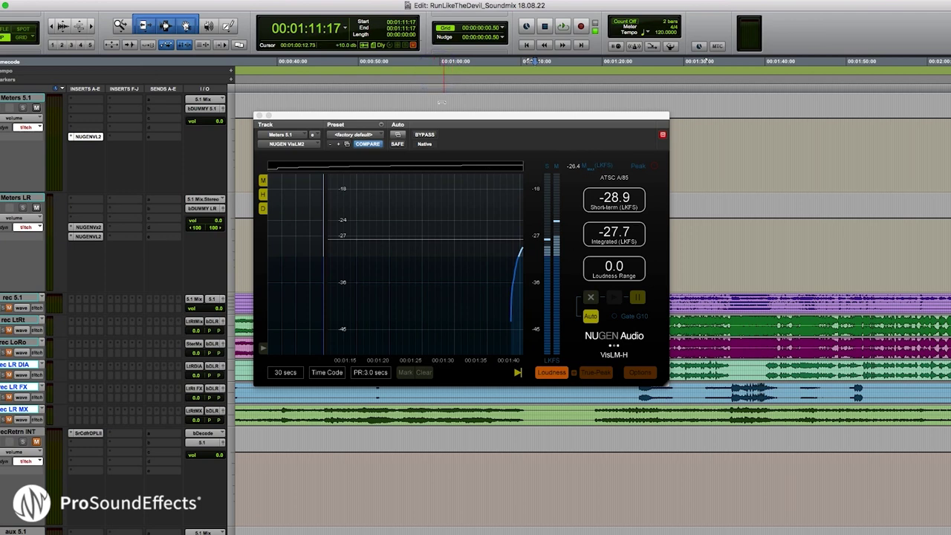
left_click_drag(446, 115, 360, 144)
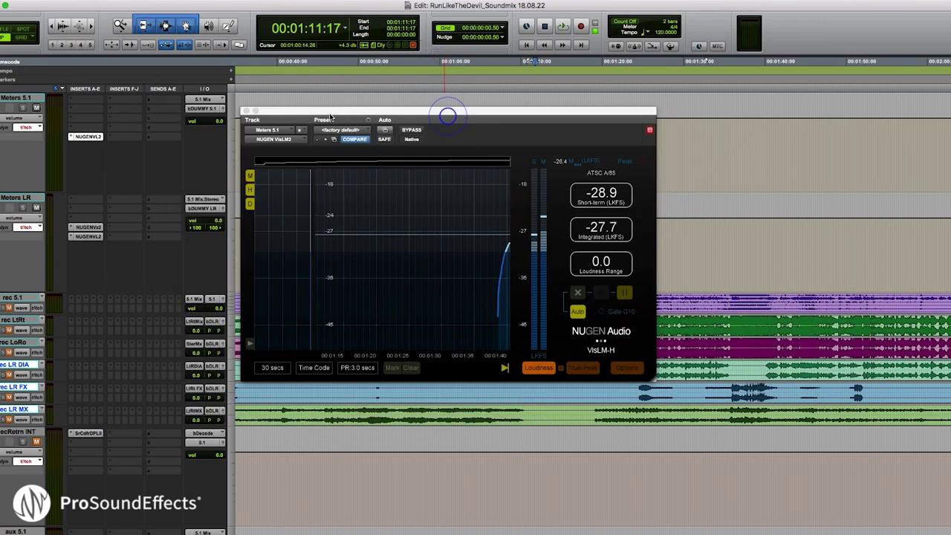
left_click_drag(445, 117, 360, 144)
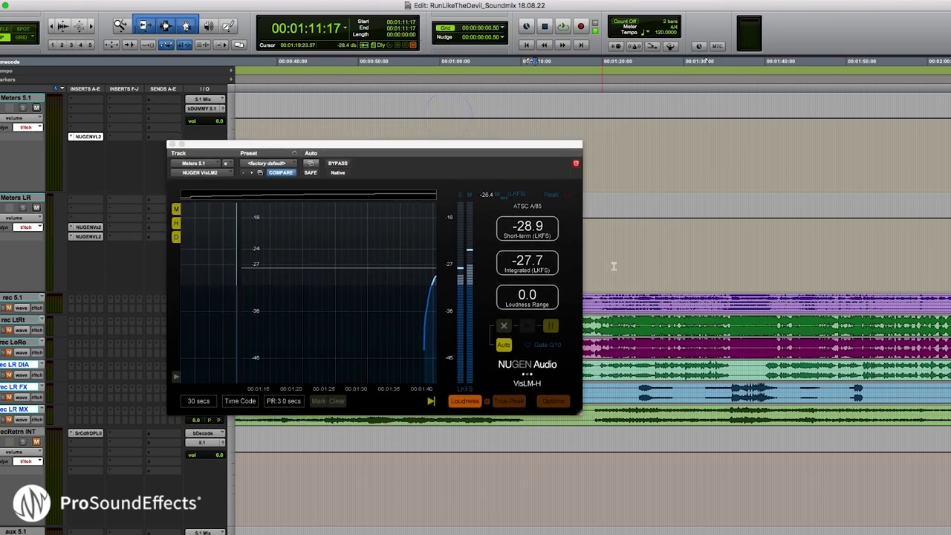
key("space")
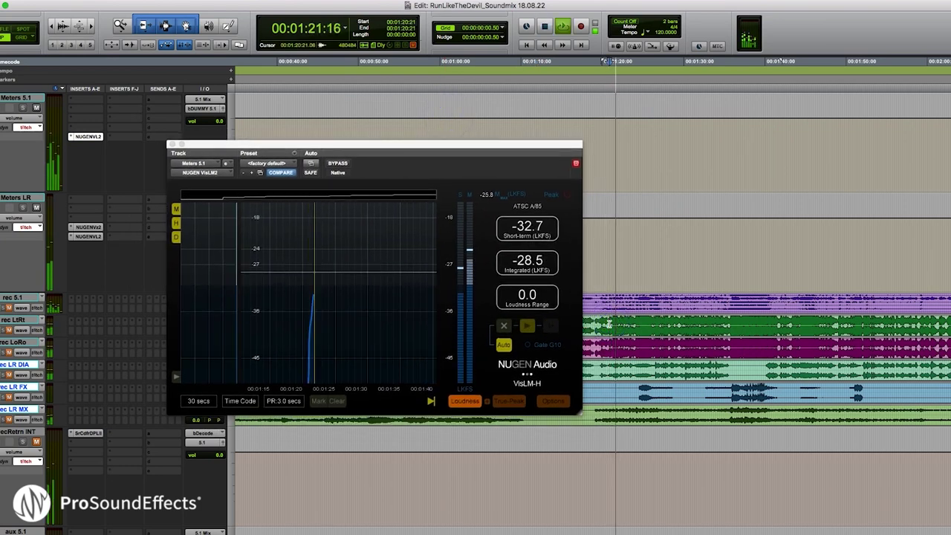
key("space")
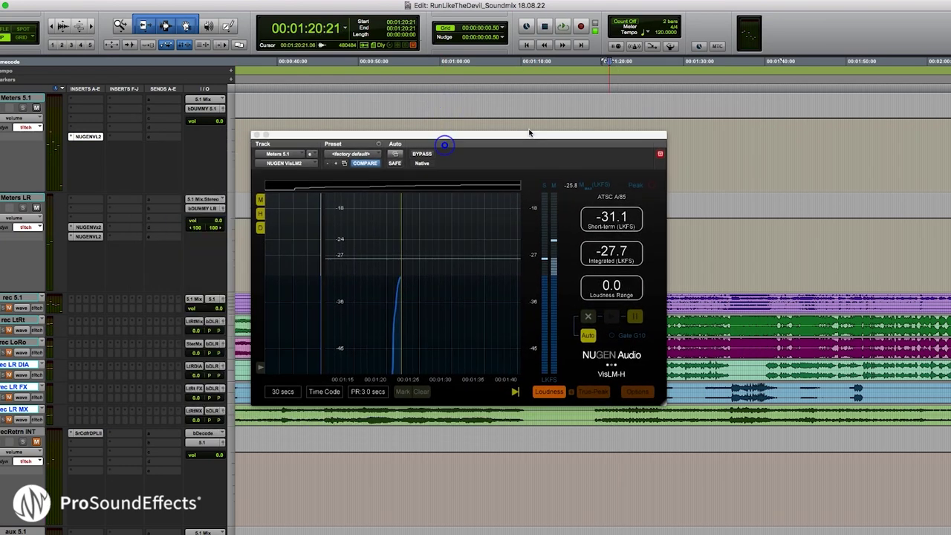
left_click(695, 324)
left_click(733, 320)
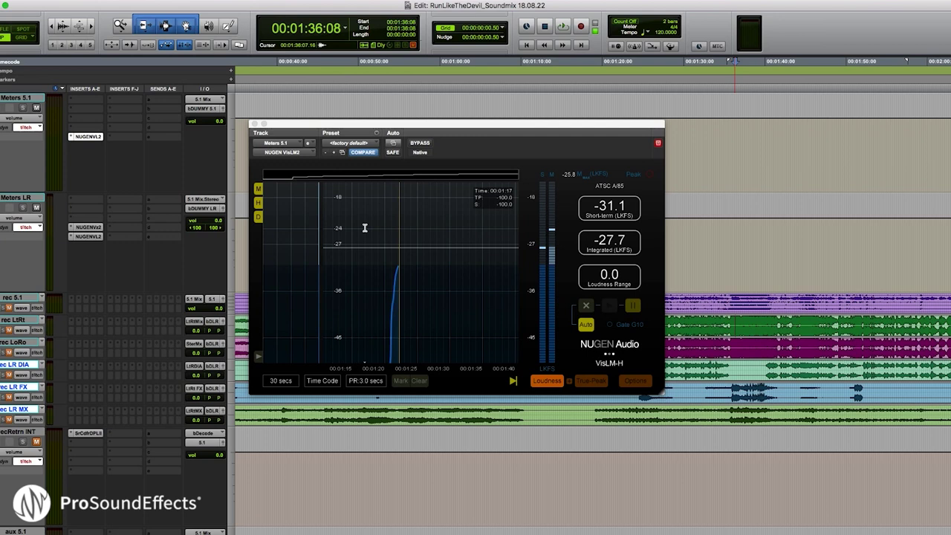
Step: Check later LtRt passages around 01:51–01:54 until -27.7 LKFS integrated, then close VisLM
left_click_drag(416, 122, 341, 86)
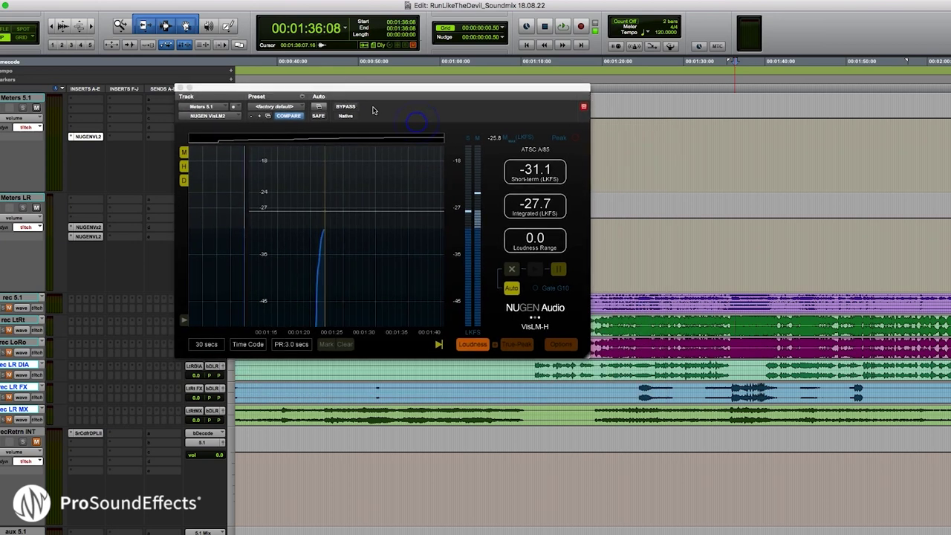
left_click(790, 326)
left_click(824, 324)
left_click(858, 324)
left_click(885, 325)
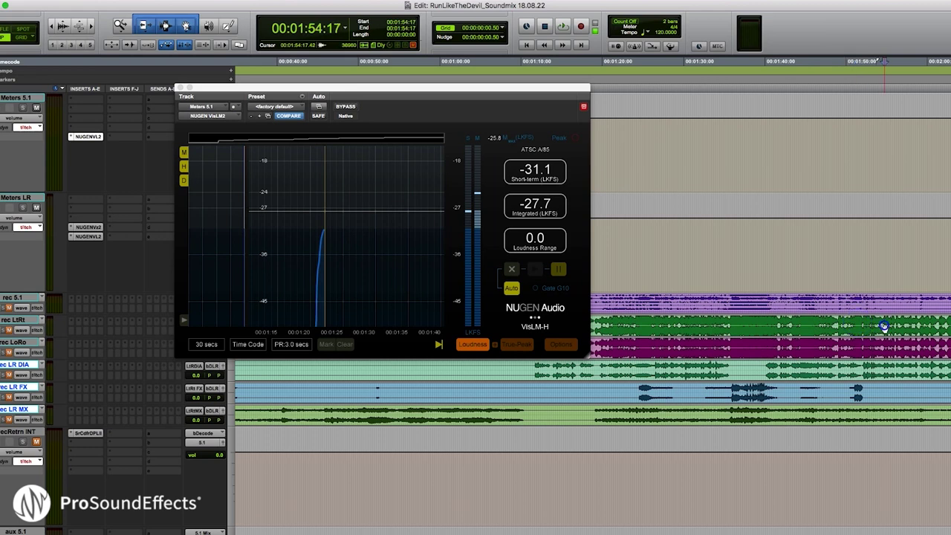
left_click(862, 294)
left_click_drag(660, 326, 707, 336)
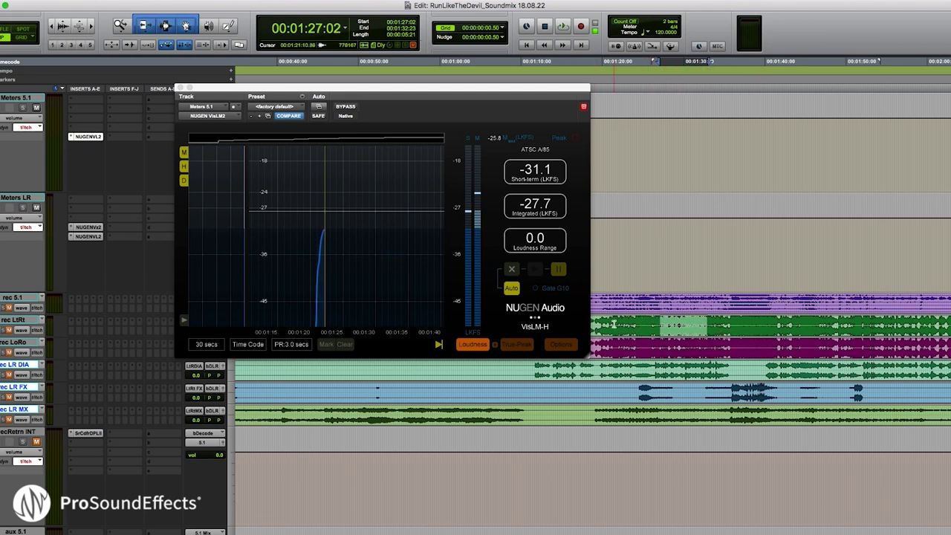
left_click(616, 322)
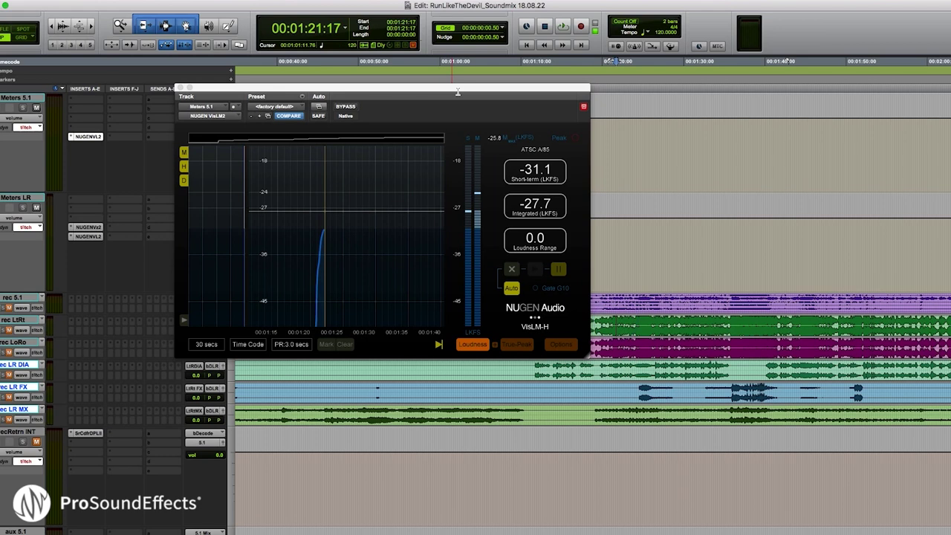
left_click_drag(466, 88, 638, 70)
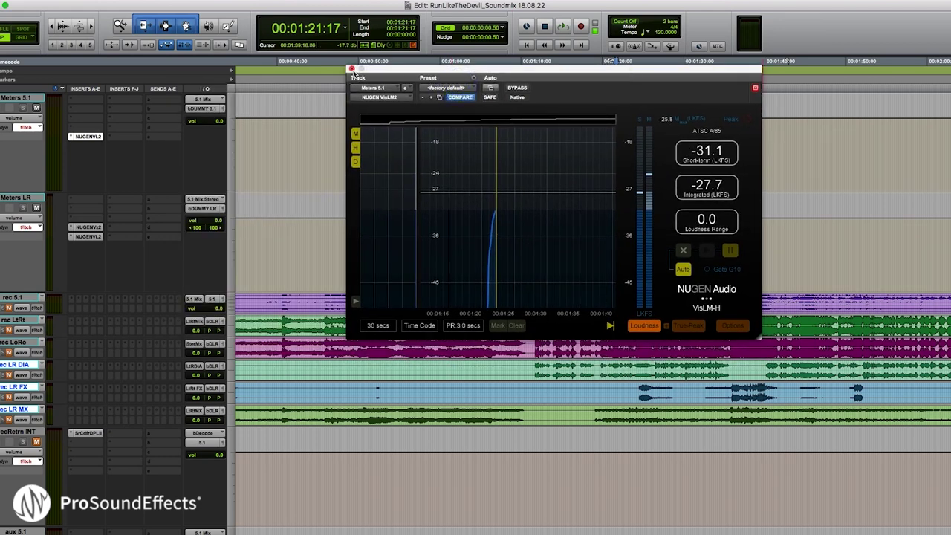
left_click(352, 68)
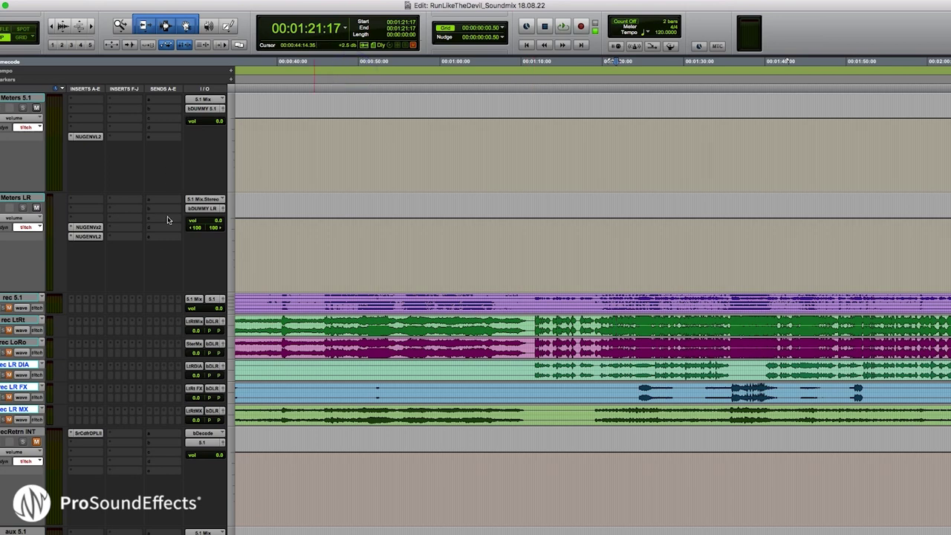
Step: Open the Audio Visualizer on Meters LR and play a short burst of the mix
left_click(78, 228)
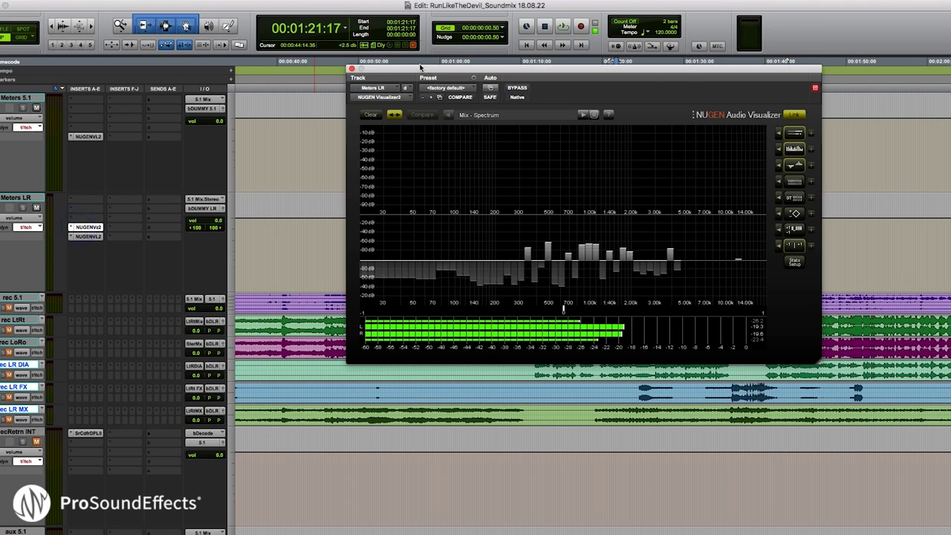
left_click_drag(416, 67, 215, 107)
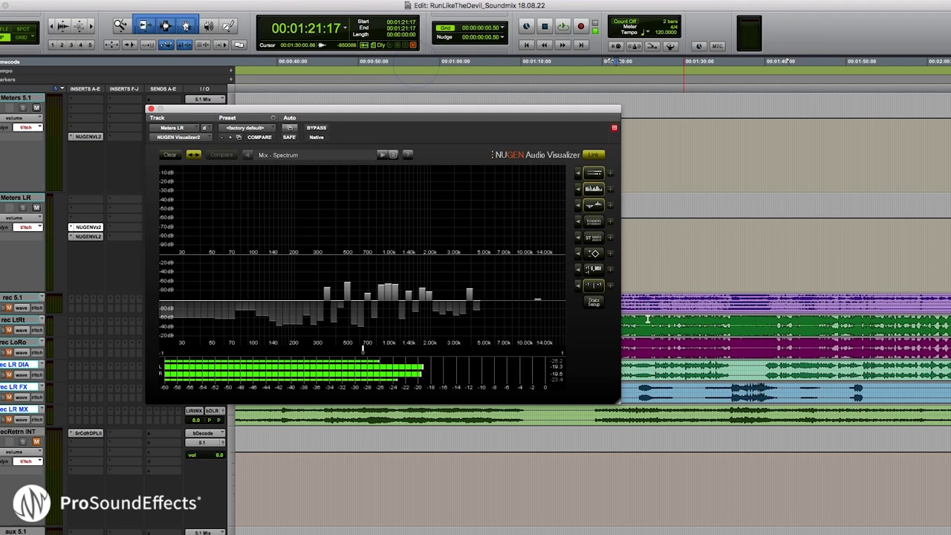
key("space")
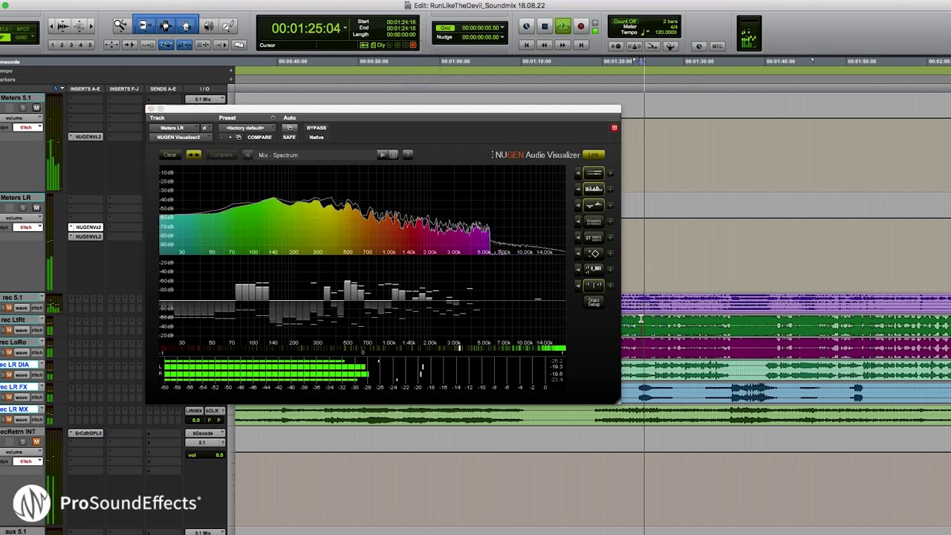
key("space")
left_click(691, 319)
left_click_drag(467, 111, 589, 103)
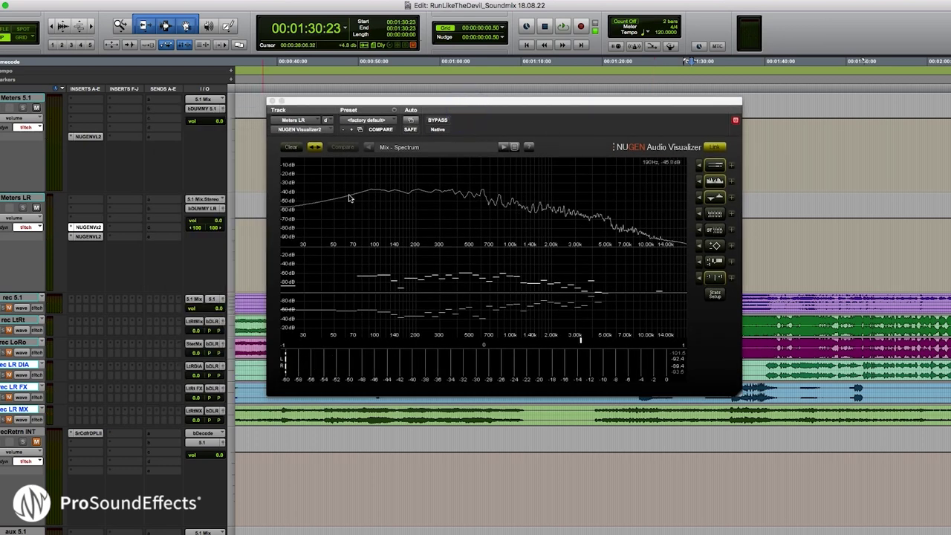
left_click_drag(601, 104, 449, 94)
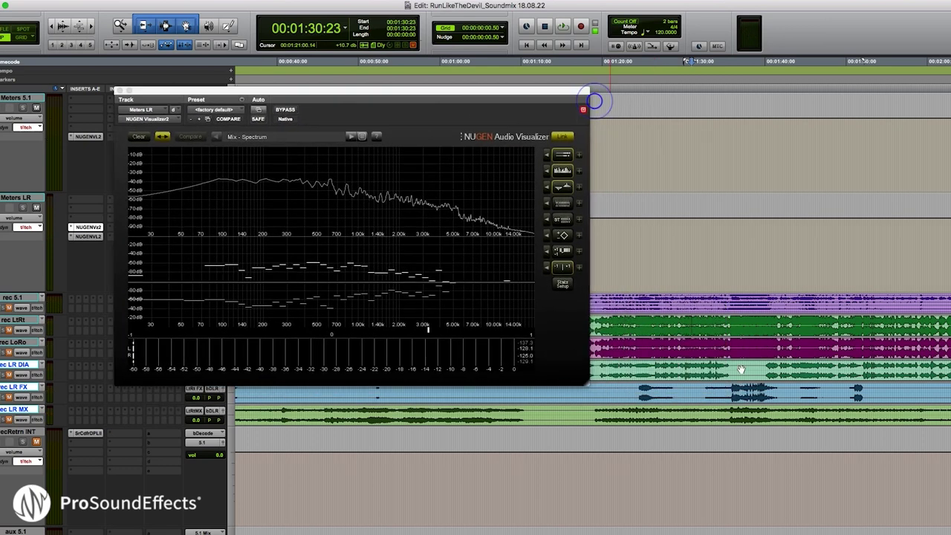
Step: Audition the mix from 01:22:11 twice in the Visualizer, then close it
left_click(623, 104)
key("space")
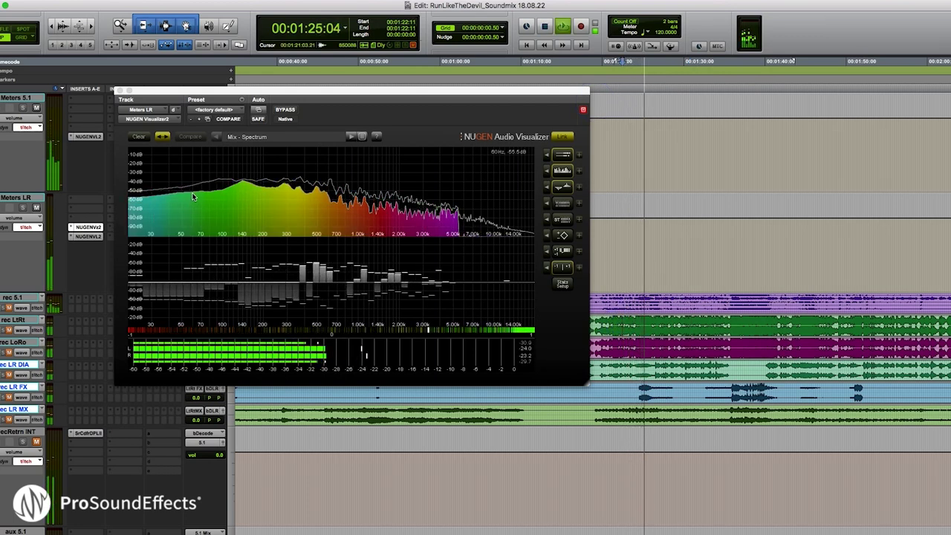
key("space")
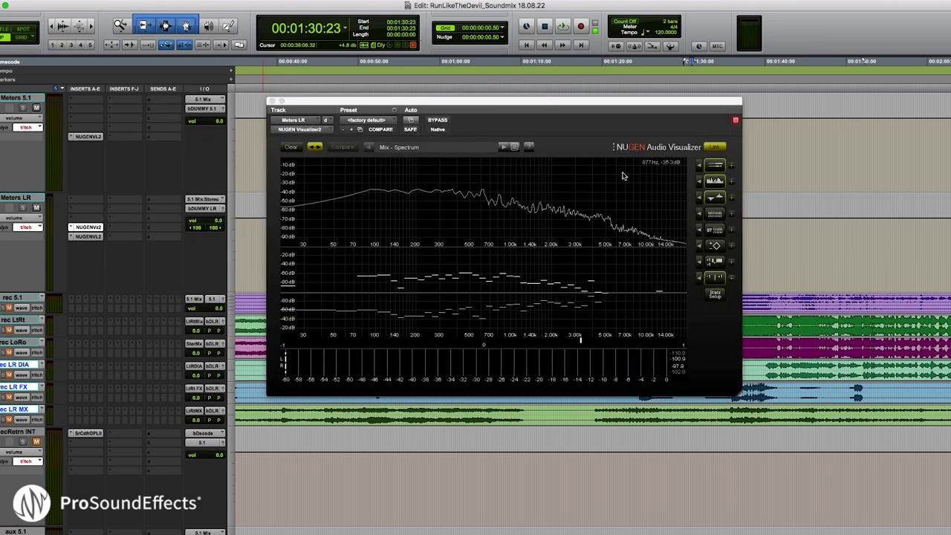
left_click_drag(597, 103, 445, 92)
left_click(623, 327)
key("space")
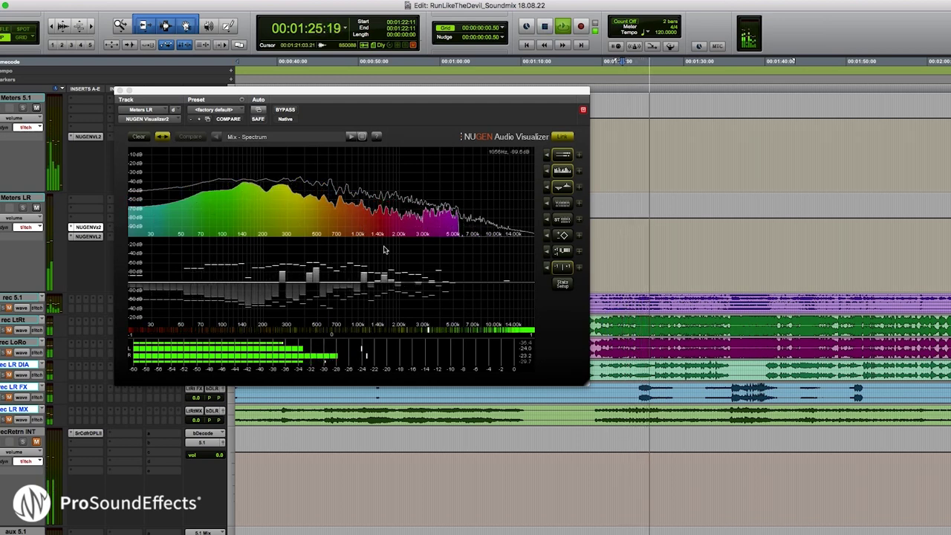
key("space")
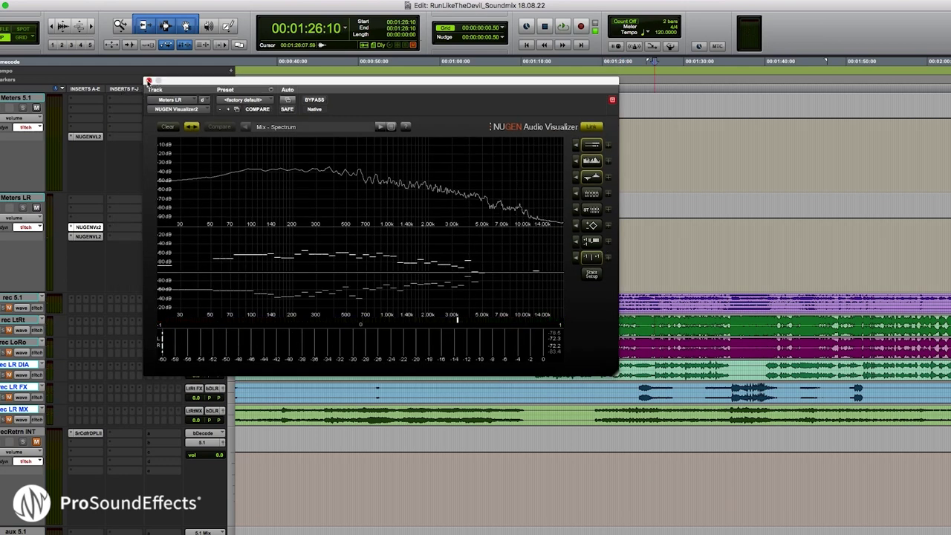
left_click(147, 80)
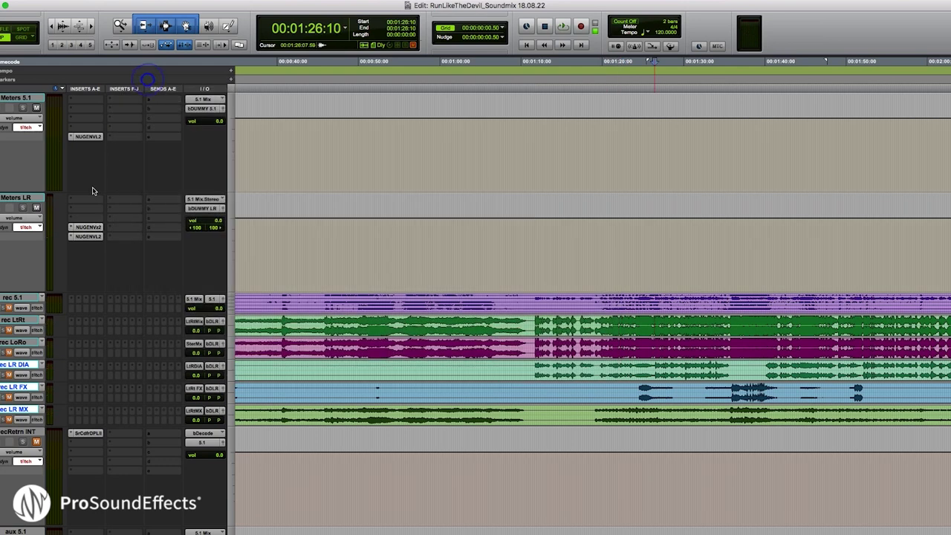
Step: Briefly open and close VisLM and the Visualizer on Meters LR
left_click(85, 237)
left_click_drag(187, 77, 426, 86)
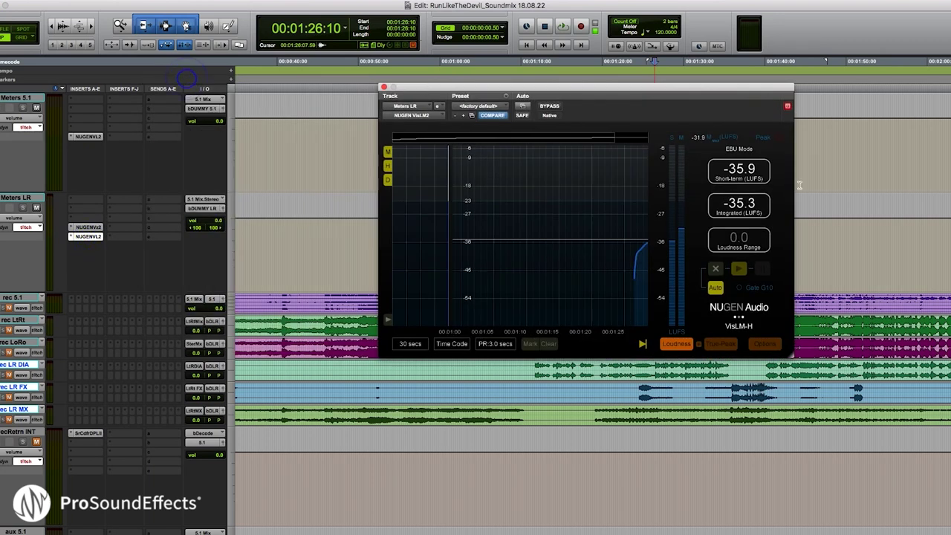
left_click(384, 87)
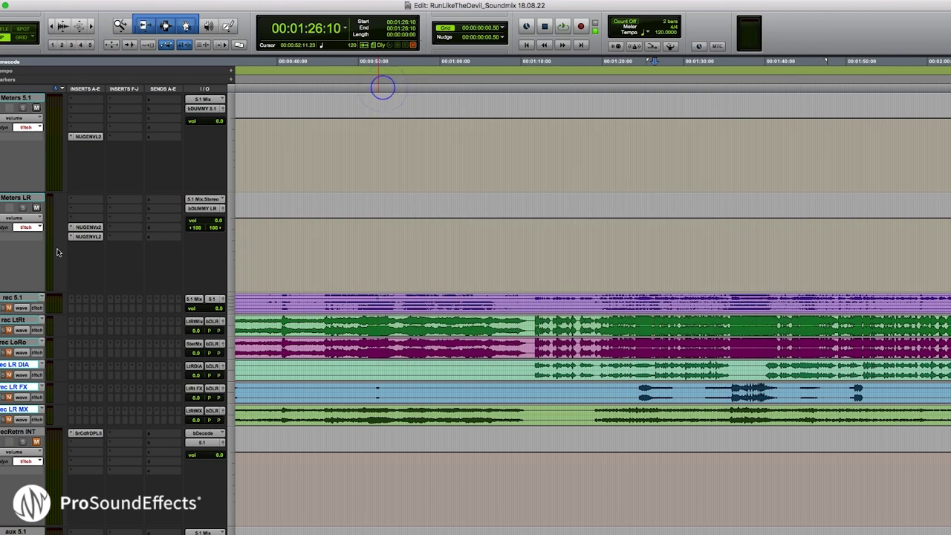
left_click(87, 227)
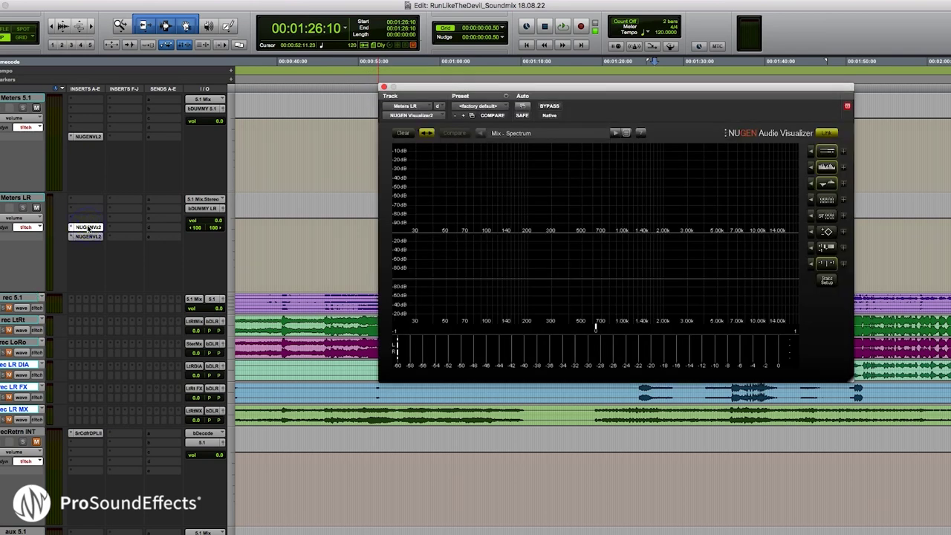
left_click(87, 226)
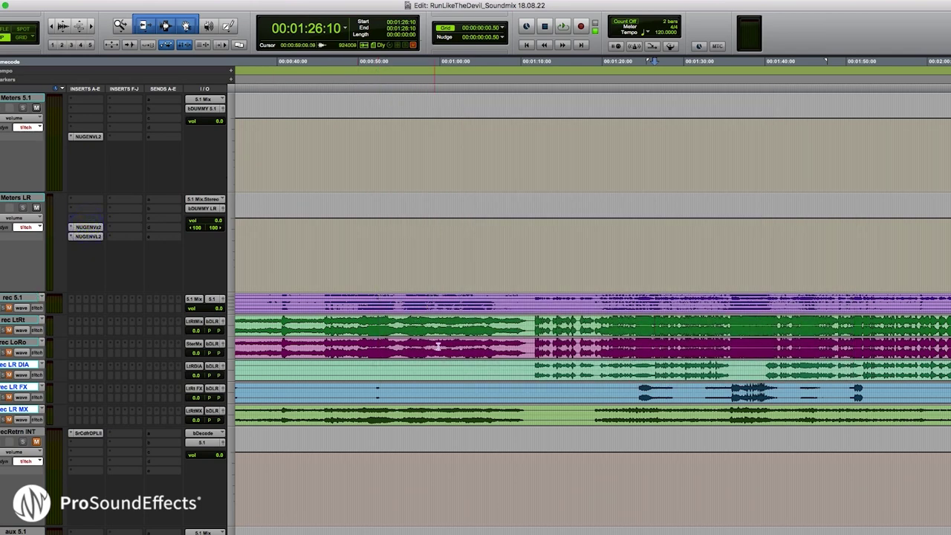
Step: Bring the Enc5.1 and EncLtRt encoder tracks into view and select Enc5.1
scroll(438, 346, "down", 15)
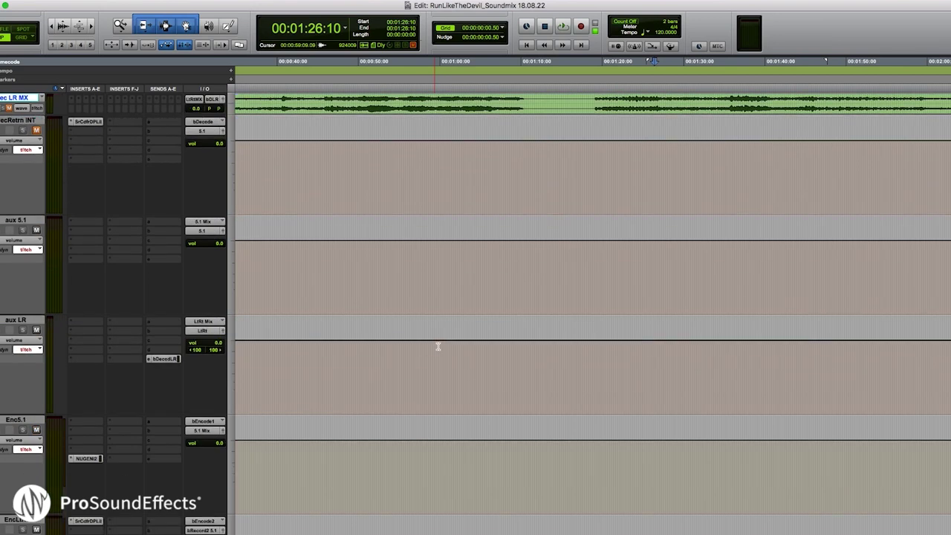
scroll(438, 345, "up", 12)
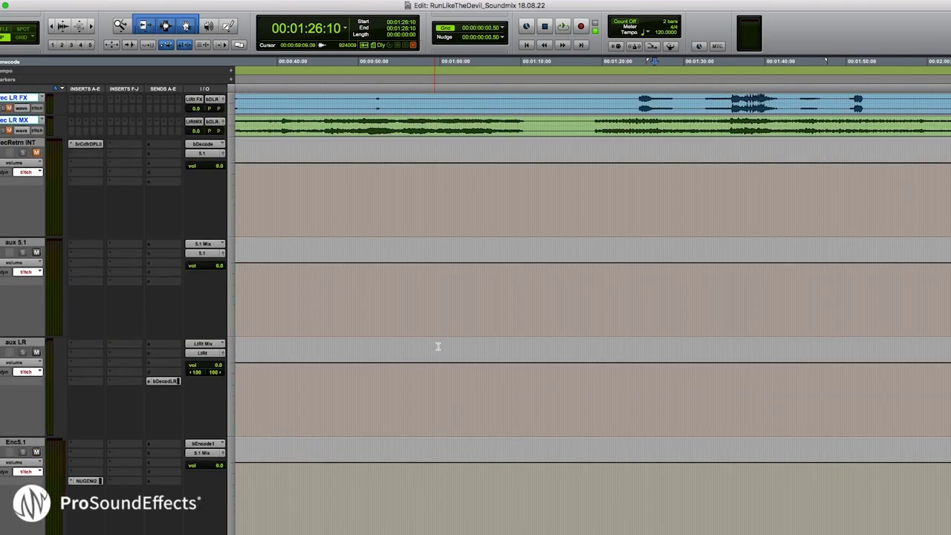
scroll(438, 345, "down", 12)
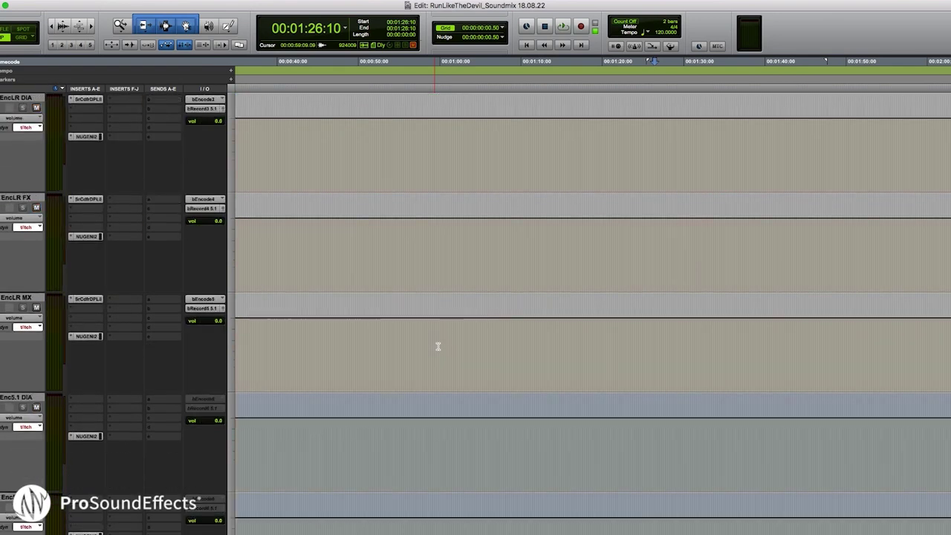
scroll(112, 248, "up", 3)
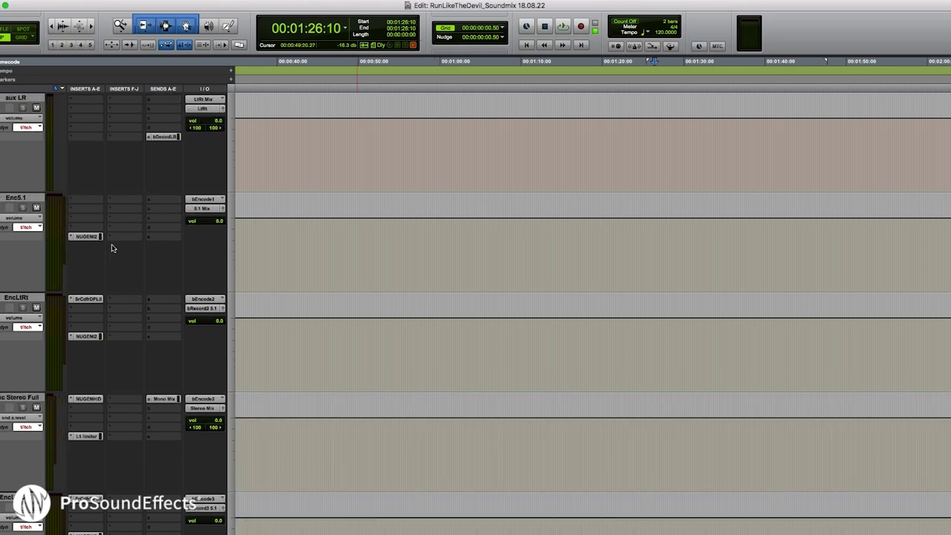
left_click(16, 197)
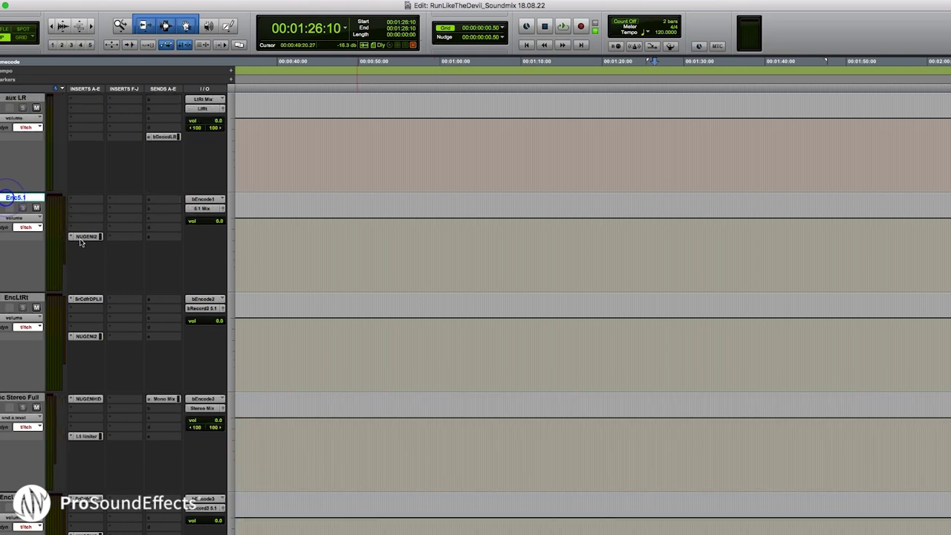
Step: Open the ISL true peak limiter on Enc5.1 and position its window
left_click(84, 236)
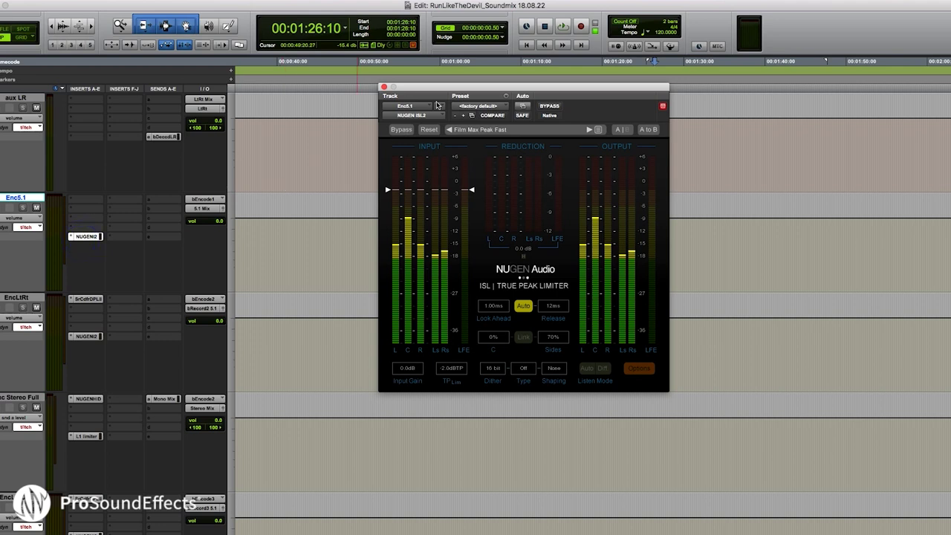
left_click_drag(432, 88, 544, 97)
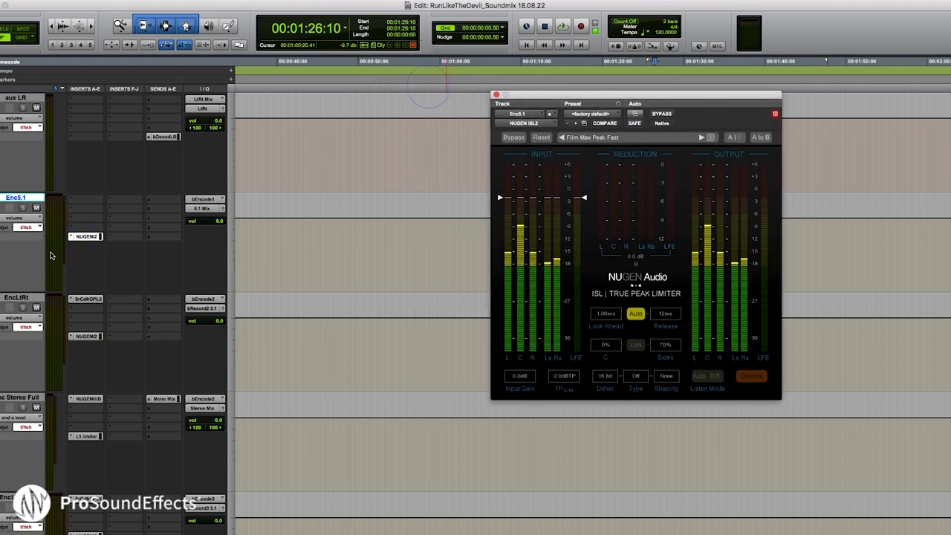
scroll(49, 274, "down", 2)
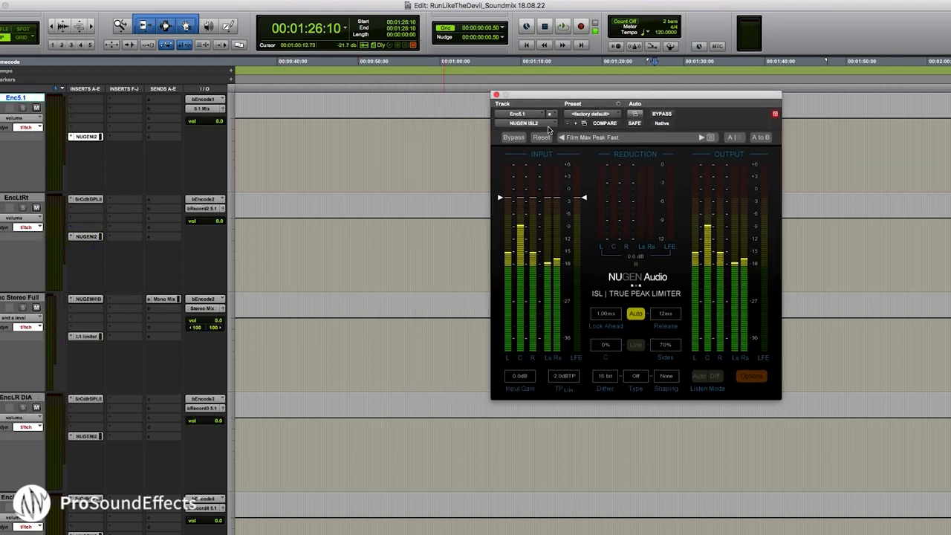
left_click_drag(572, 99, 475, 85)
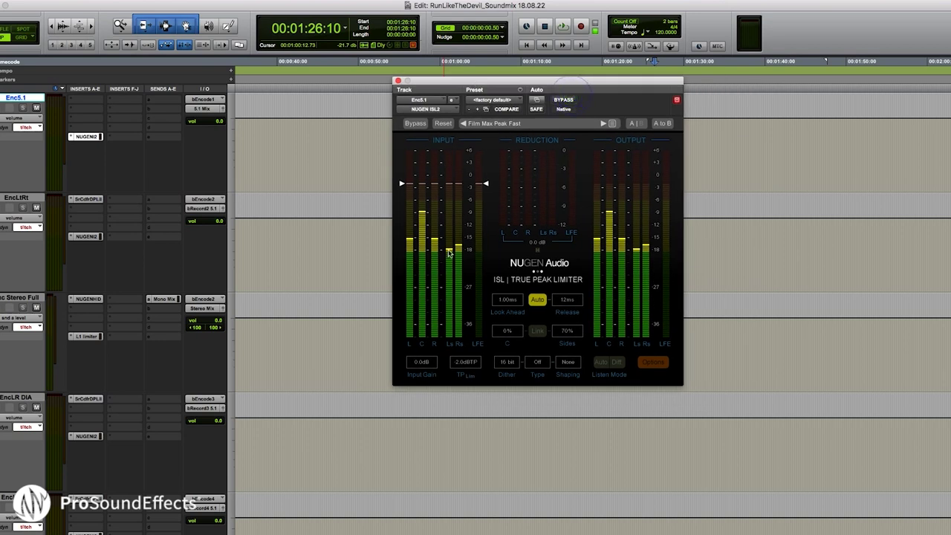
left_click_drag(416, 86, 543, 89)
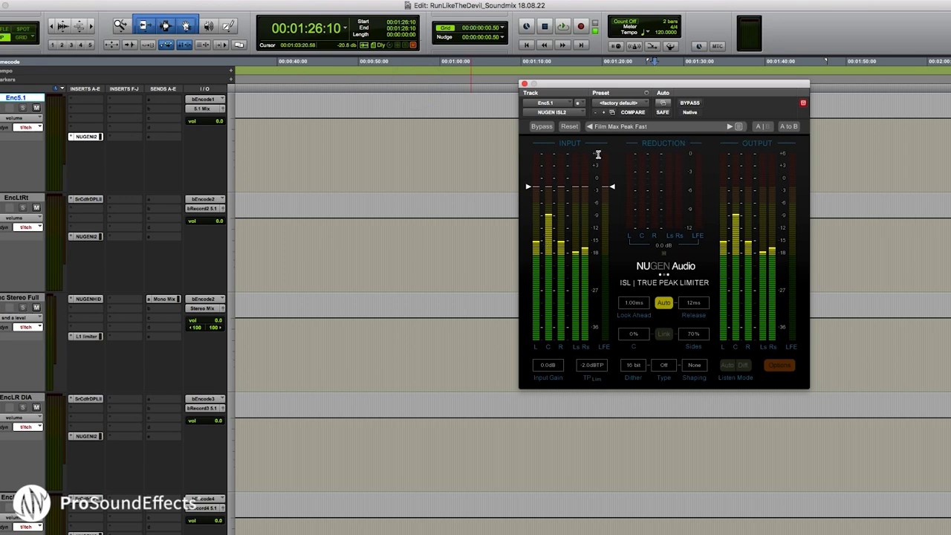
left_click_drag(651, 92, 529, 102)
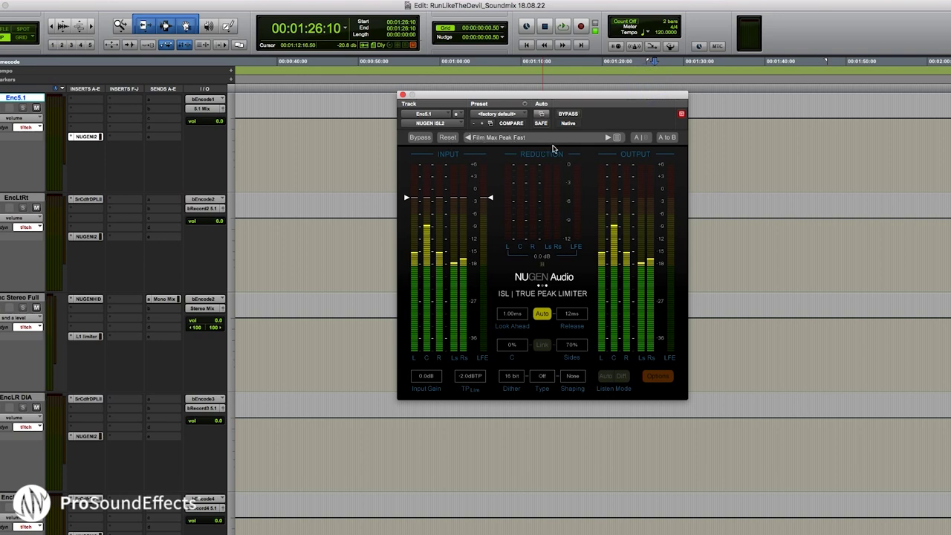
Step: Load the 05 Broadcast Safe Peak -2dB preset, then close the limiter
left_click(618, 140)
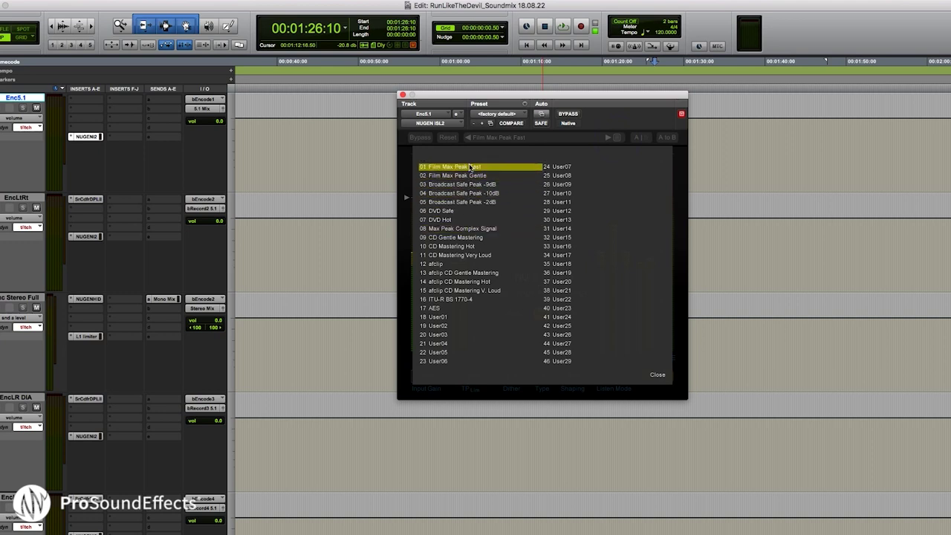
left_click(474, 202)
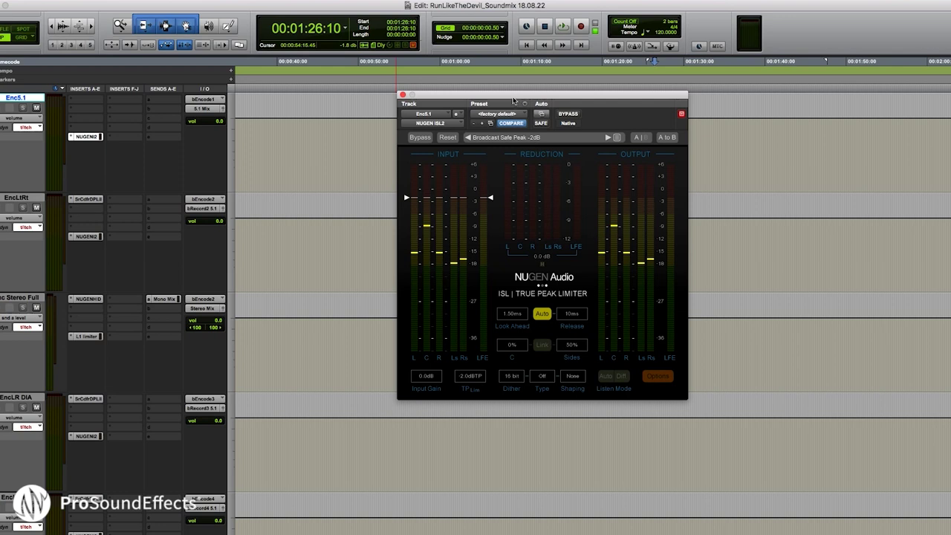
left_click_drag(512, 99, 634, 117)
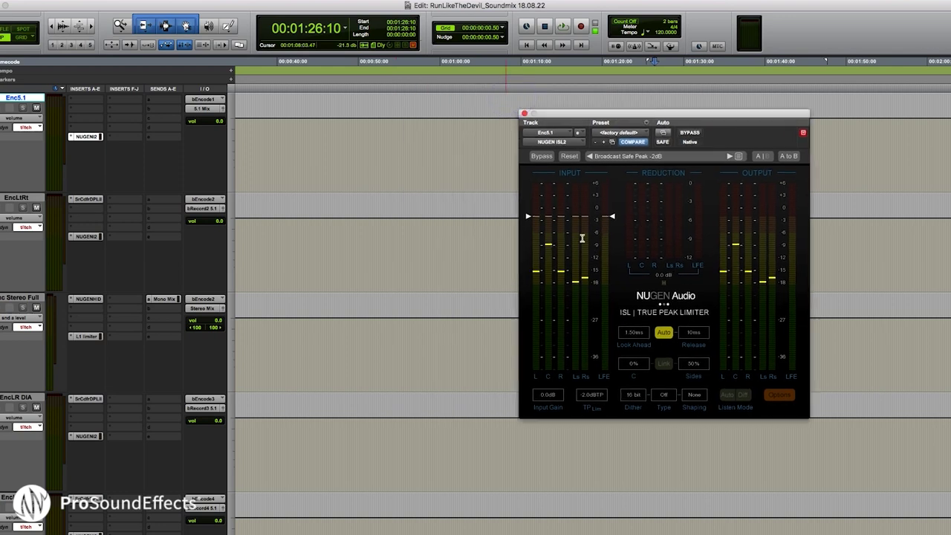
left_click(740, 157)
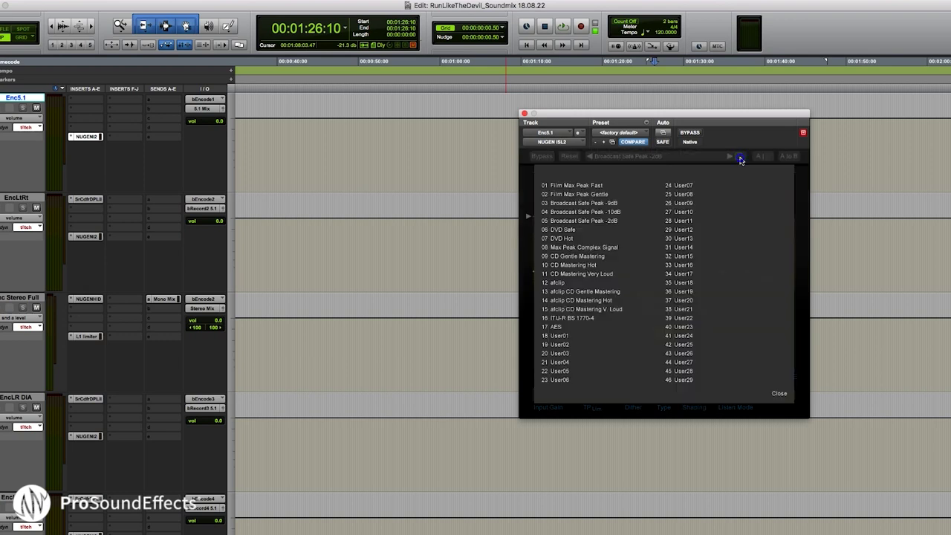
left_click(741, 157)
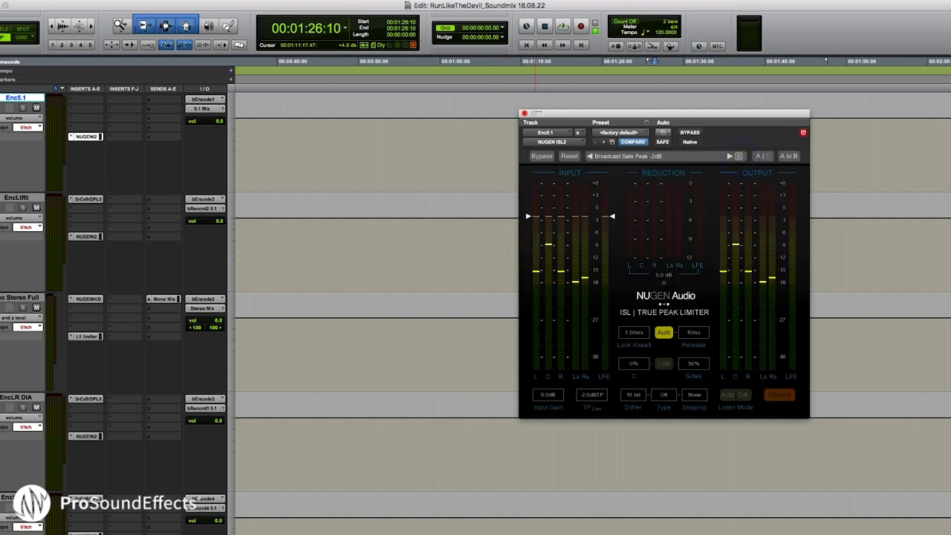
left_click(525, 113)
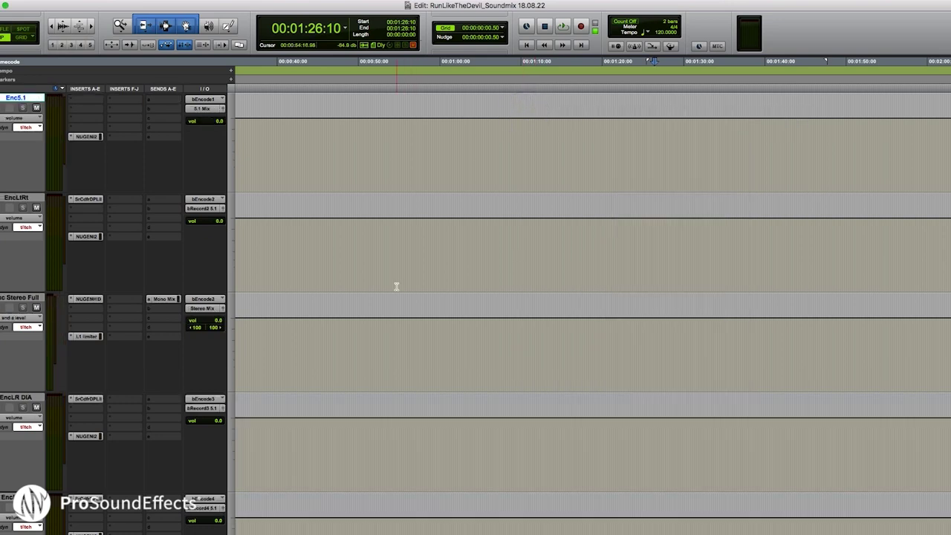
Step: Inspect the limiters on Enc5.1, EncLtRt, Stereo Full and EncLR DIA in turn
left_click(87, 138)
left_click(92, 237)
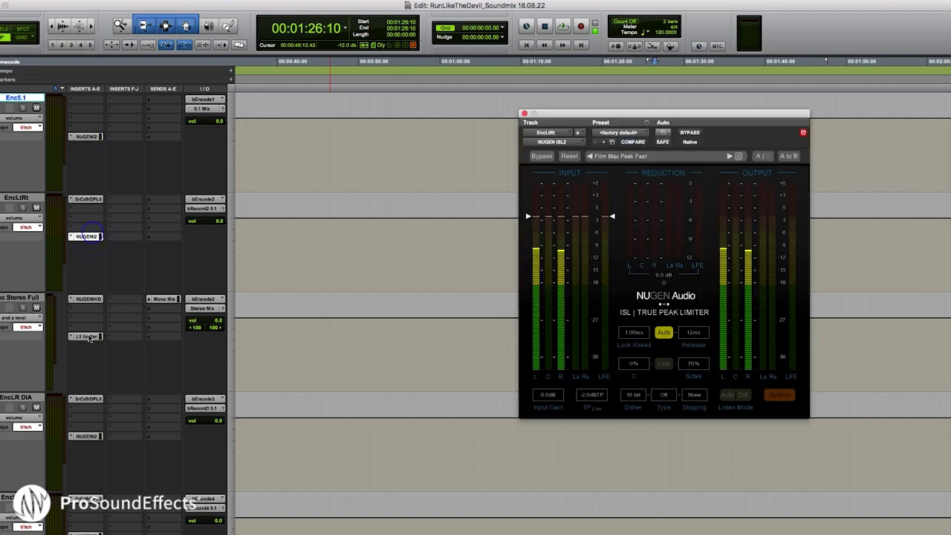
left_click(86, 338)
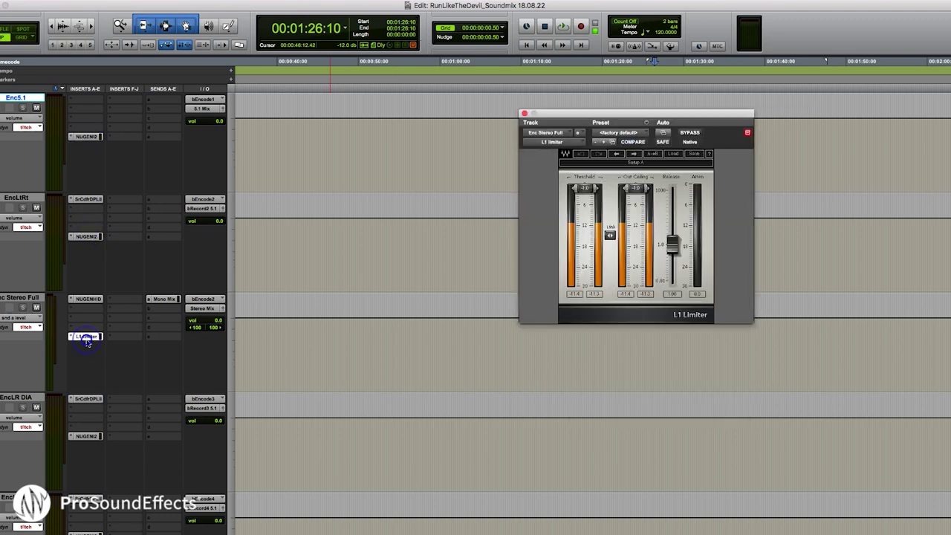
left_click(86, 237)
left_click(87, 138)
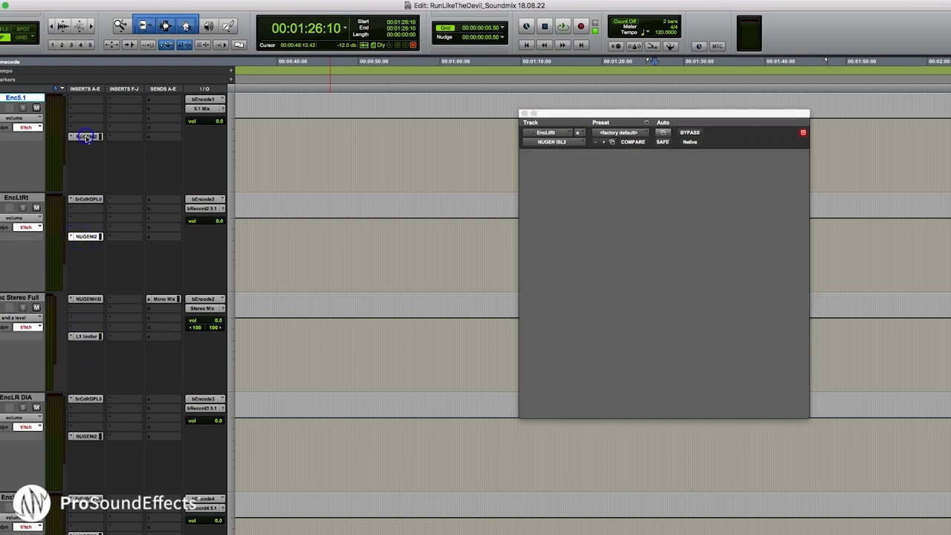
left_click(86, 437)
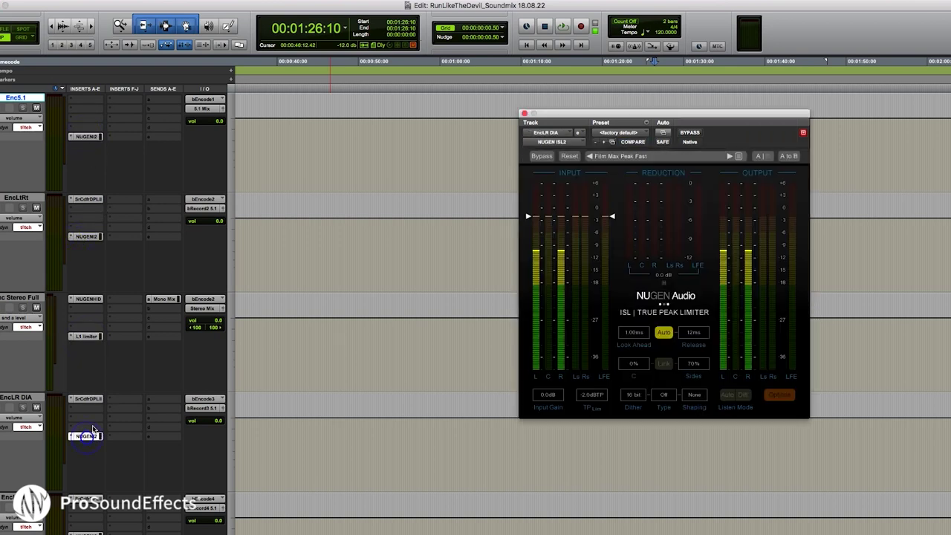
Step: Inspect the EncLR MX ISL2 limiter, then select EncLtRt and bring up its Pro Logic II encoder
scroll(95, 430, "down", 1)
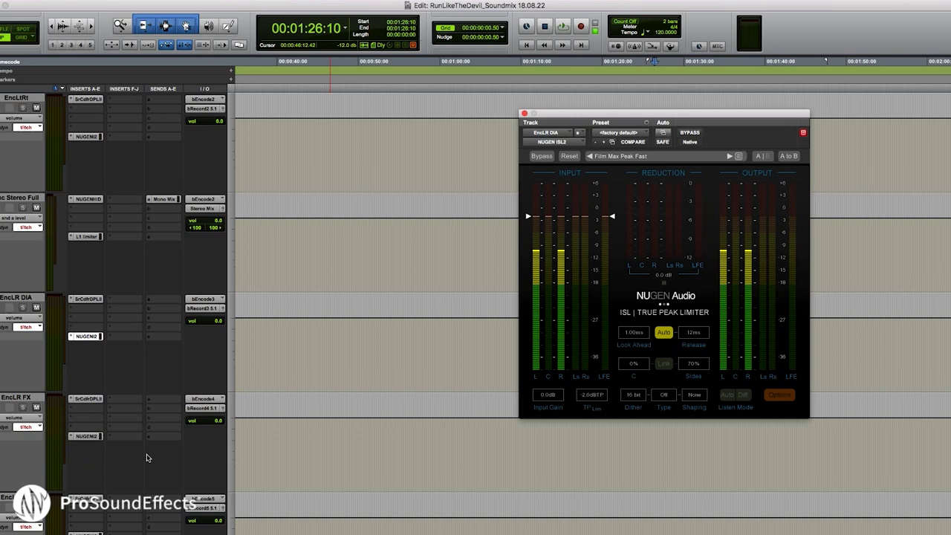
scroll(124, 477, "down", 1)
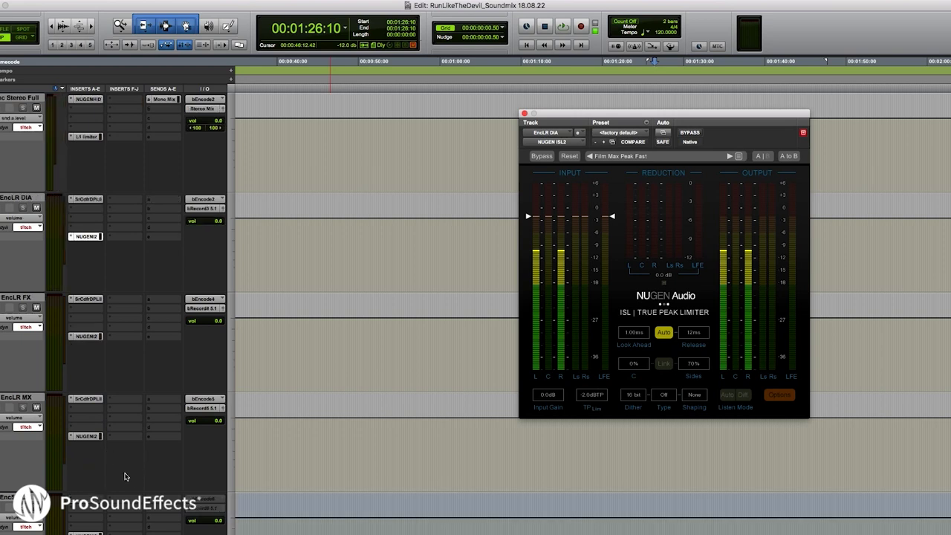
scroll(83, 444, "down", 1)
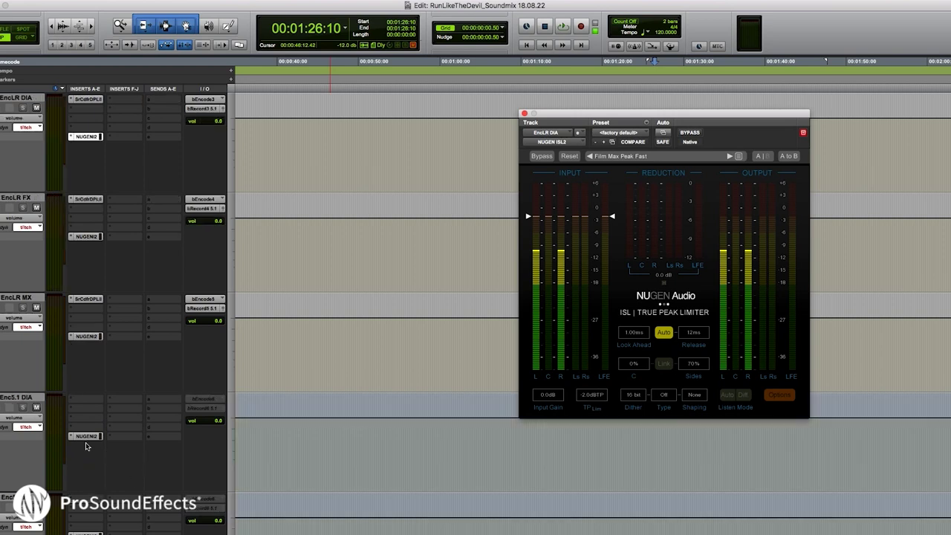
left_click(83, 336)
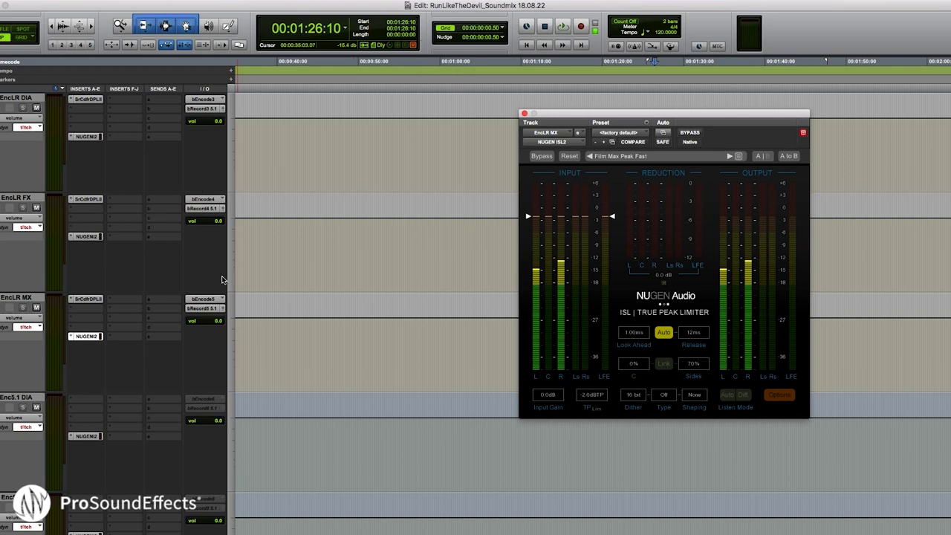
scroll(221, 279, "up", 3)
scroll(222, 280, "up", 2)
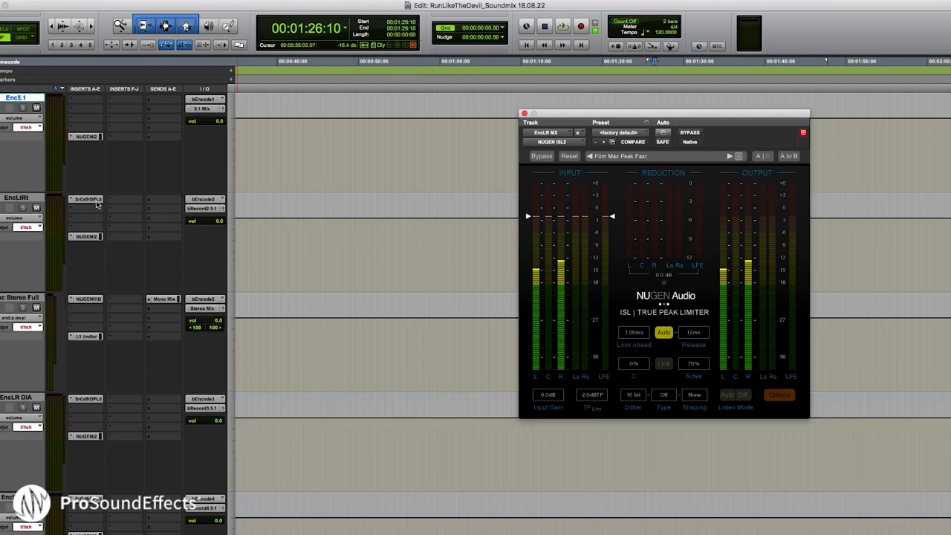
left_click(12, 199)
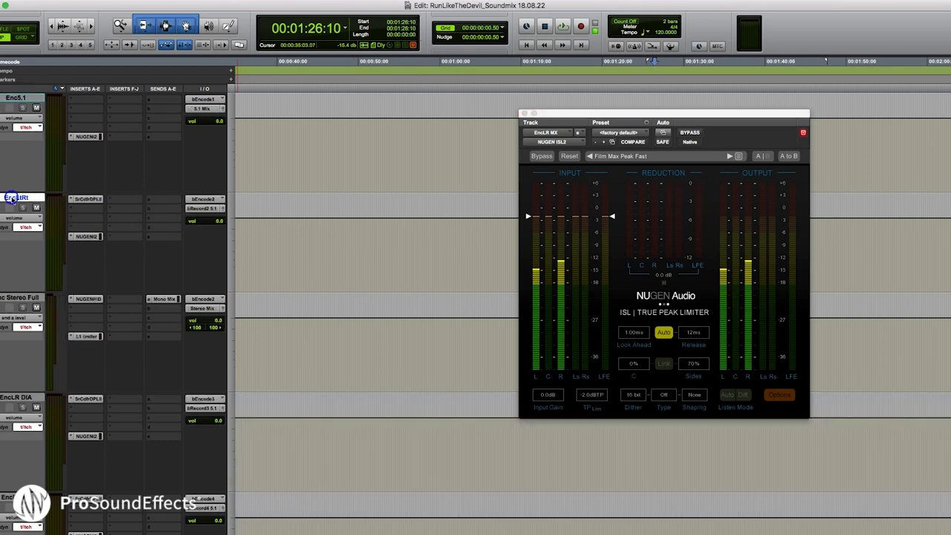
left_click(87, 199)
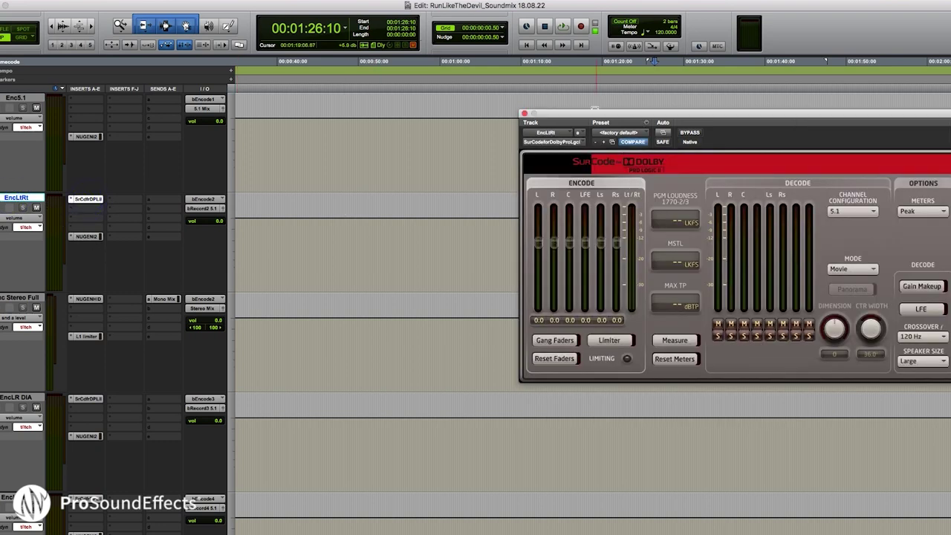
Step: Review the SurCode Pro Logic II encoder, close it, and bring up HALO Downmix on Stereo Full
left_click_drag(588, 115, 359, 103)
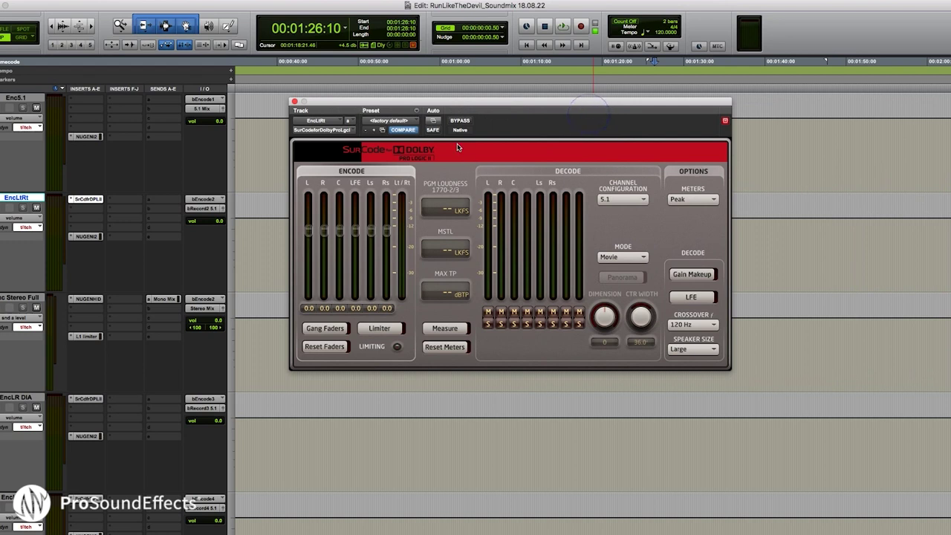
left_click_drag(315, 103, 423, 102)
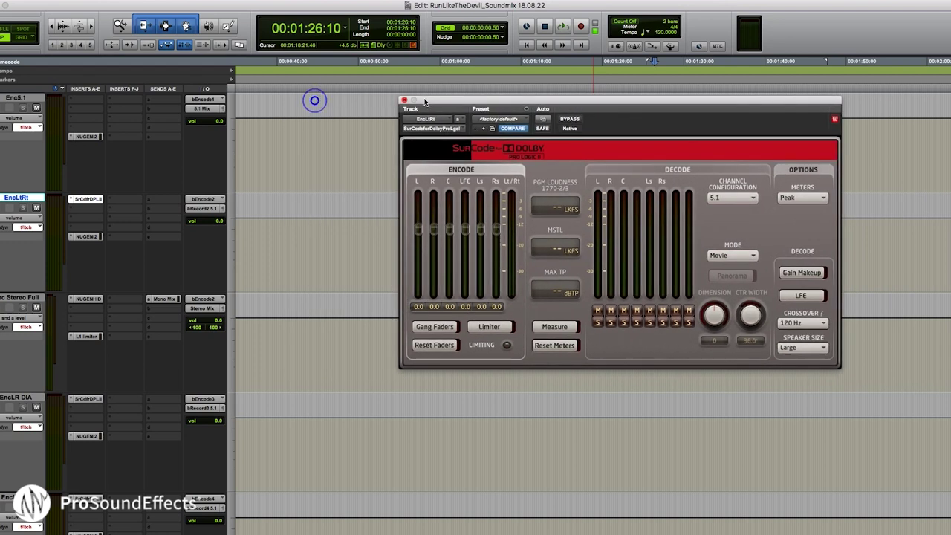
left_click(402, 98)
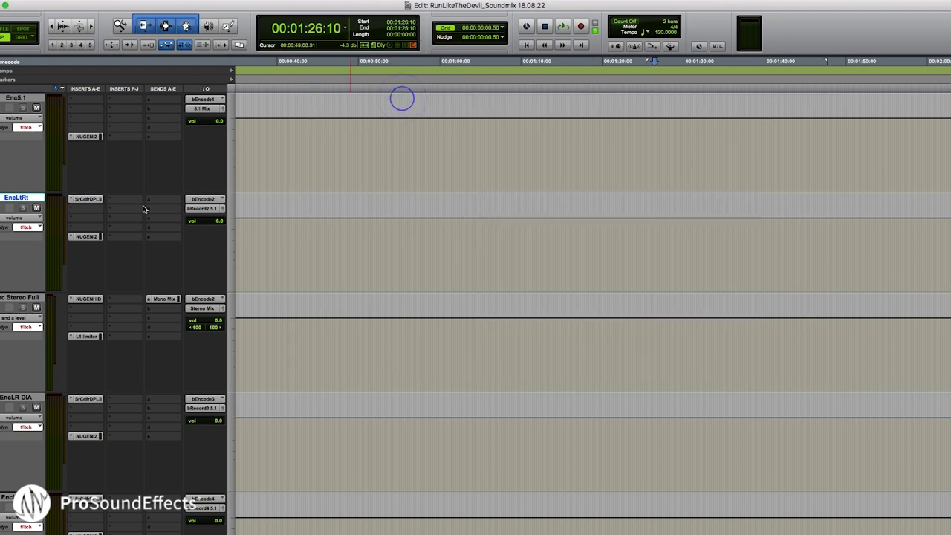
left_click(10, 294)
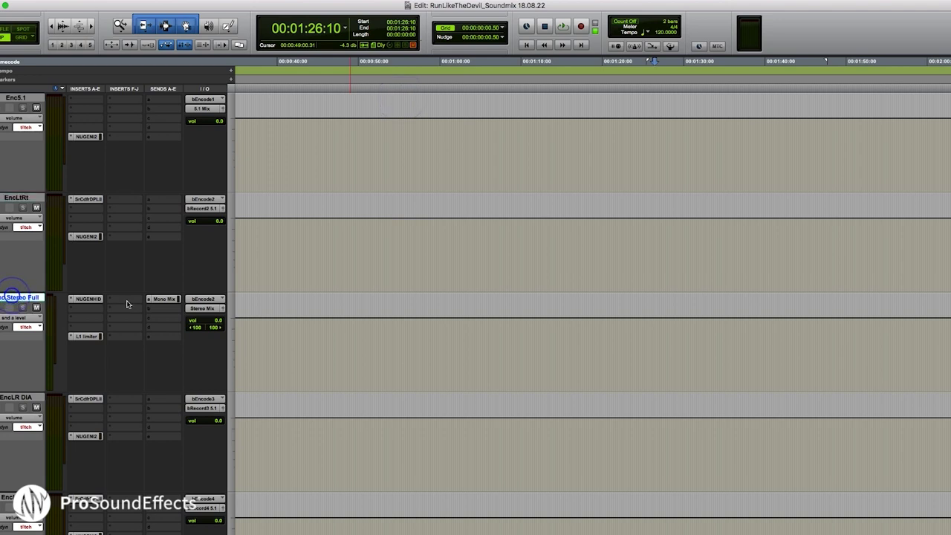
left_click(87, 299)
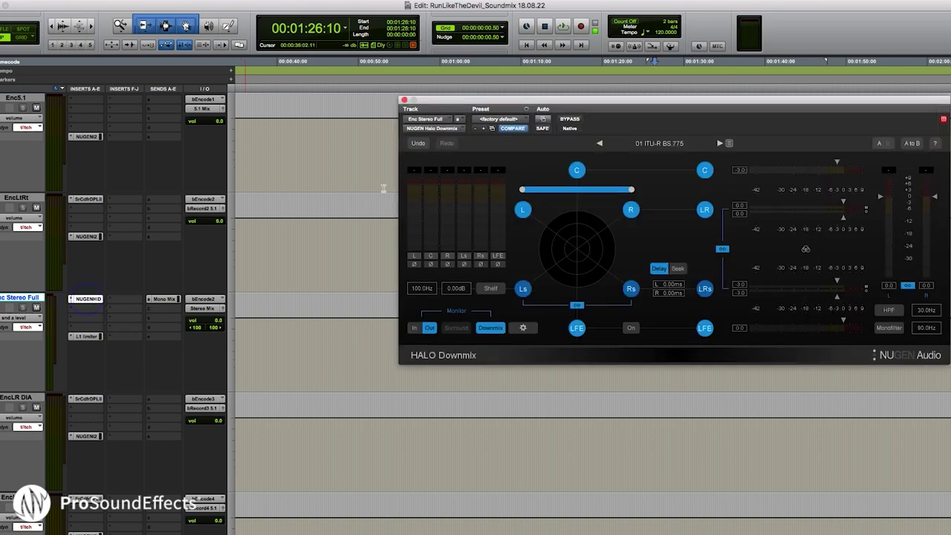
left_click_drag(476, 98, 342, 110)
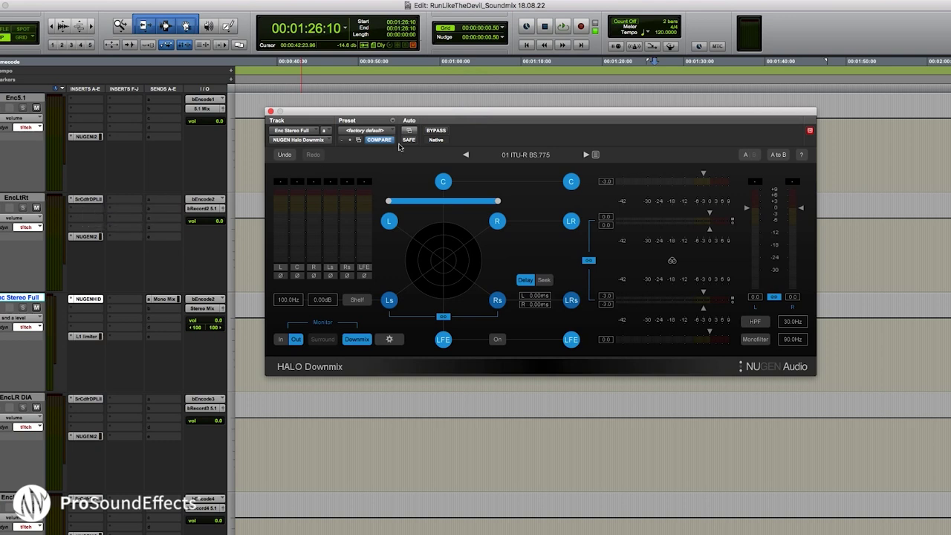
mouse_move(383, 112)
left_mouse_down()
mouse_move(432, 107)
mouse_move(394, 116)
left_mouse_up()
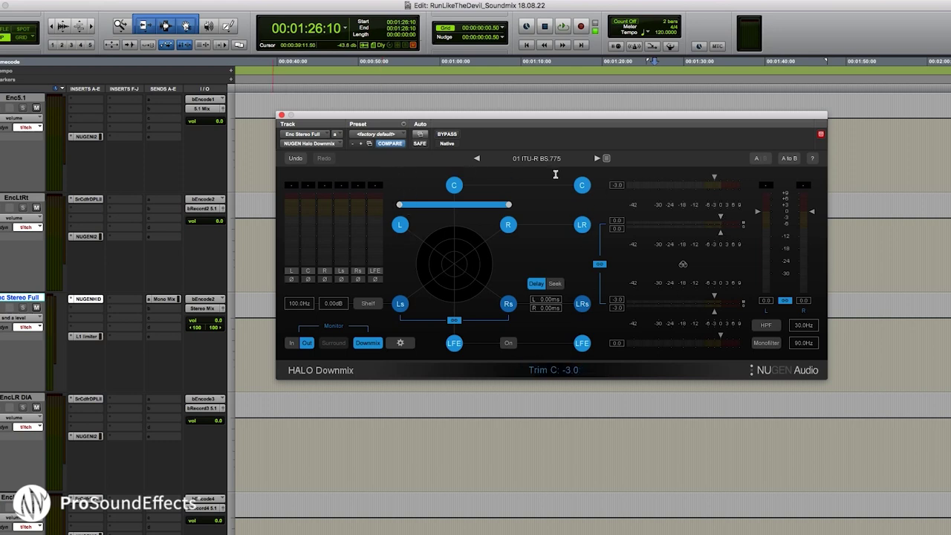
left_click(606, 158)
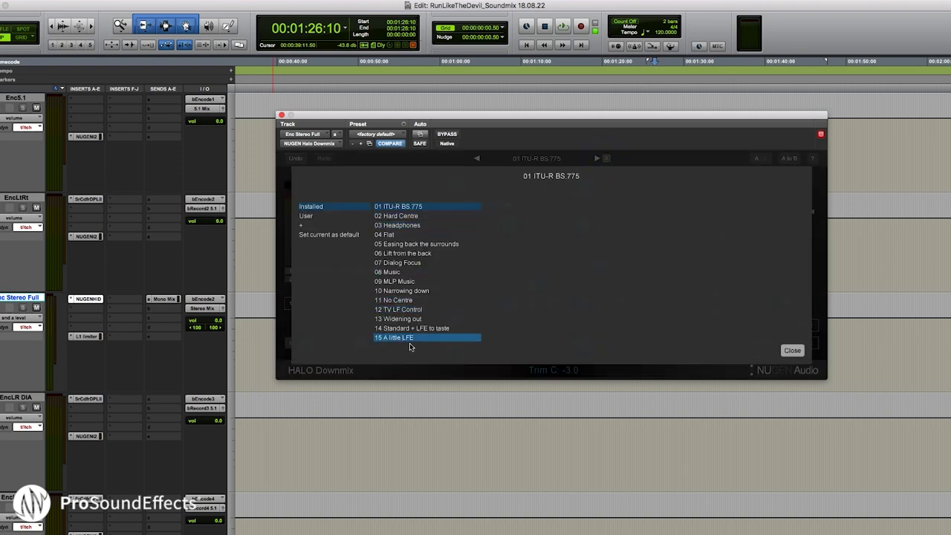
left_click(414, 207)
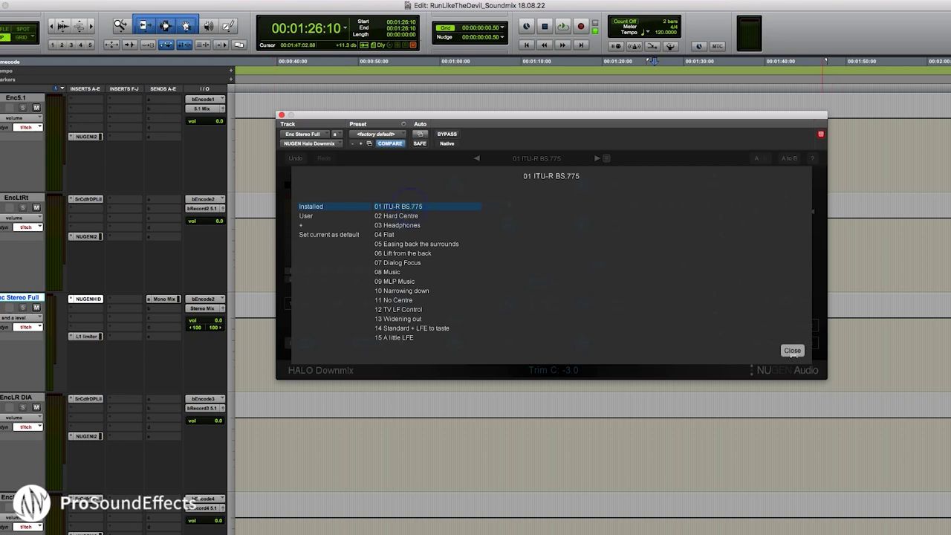
left_click(793, 351)
key("space")
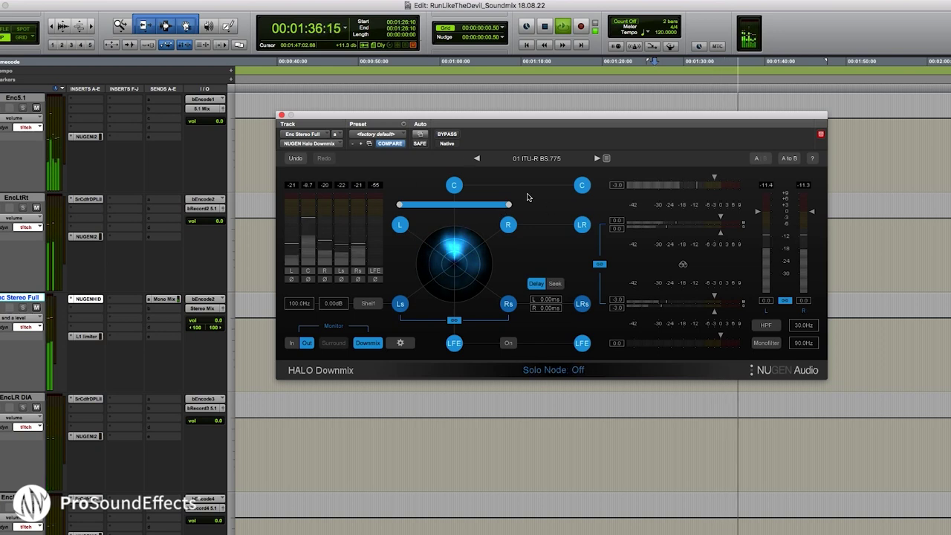
left_click_drag(533, 114, 463, 114)
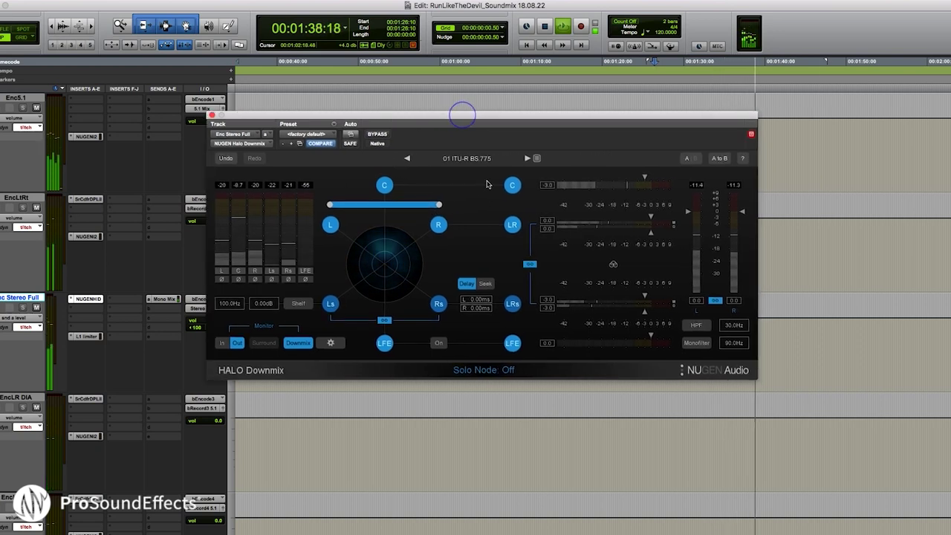
key("space")
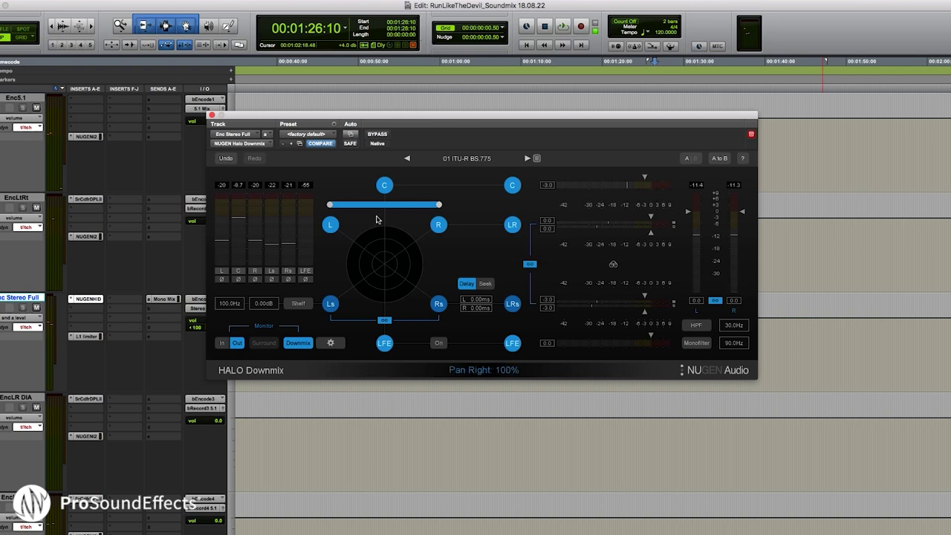
left_click_drag(414, 119, 503, 119)
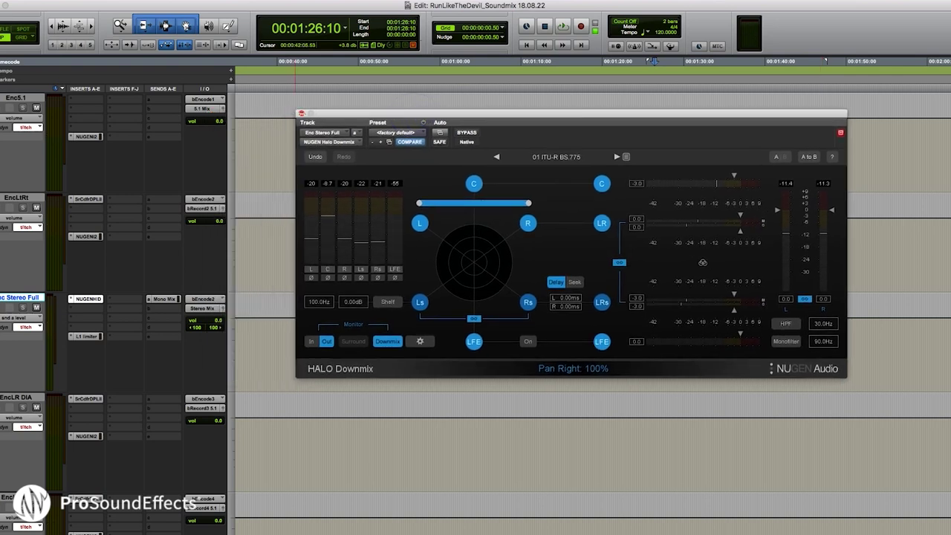
left_click(301, 113)
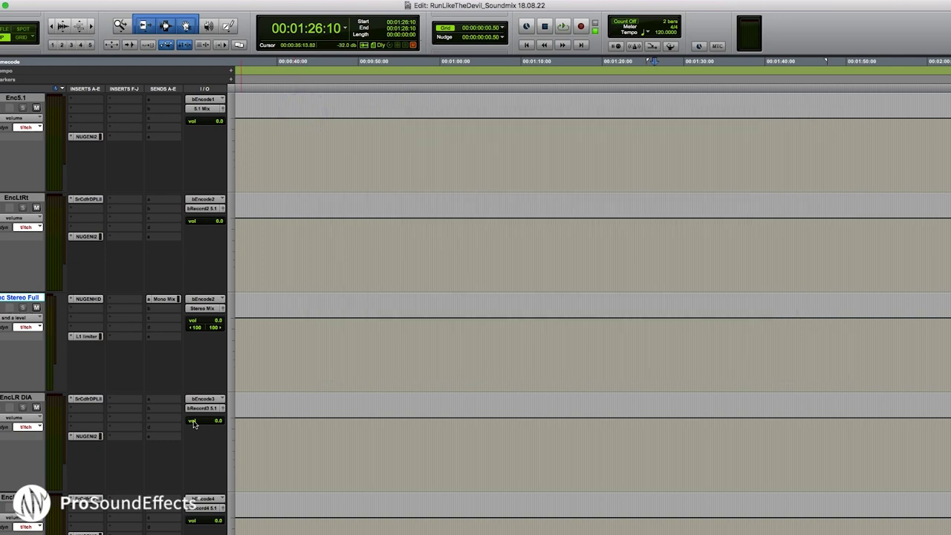
Step: Scroll to the MX music tracks and open Halo Upmix on MX Upmix
scroll(194, 425, "down", 10)
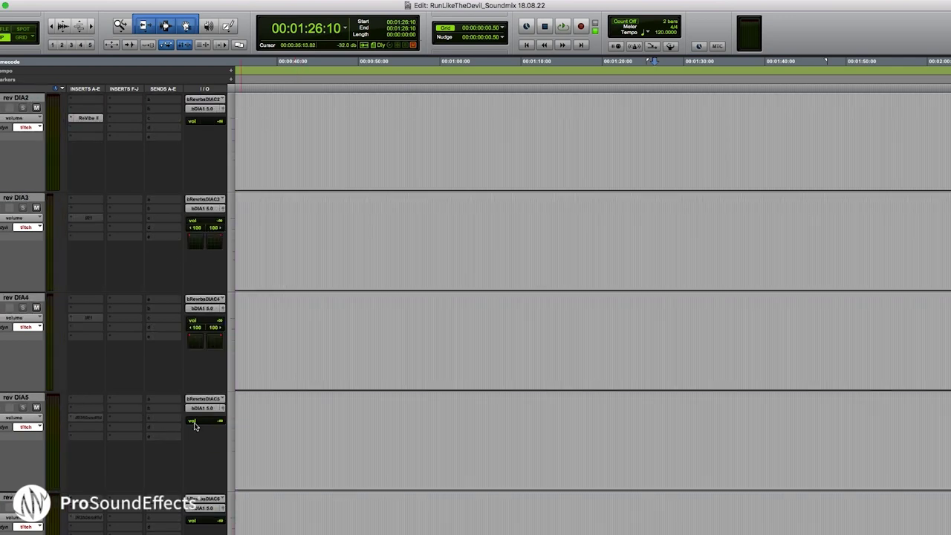
scroll(194, 425, "down", 10)
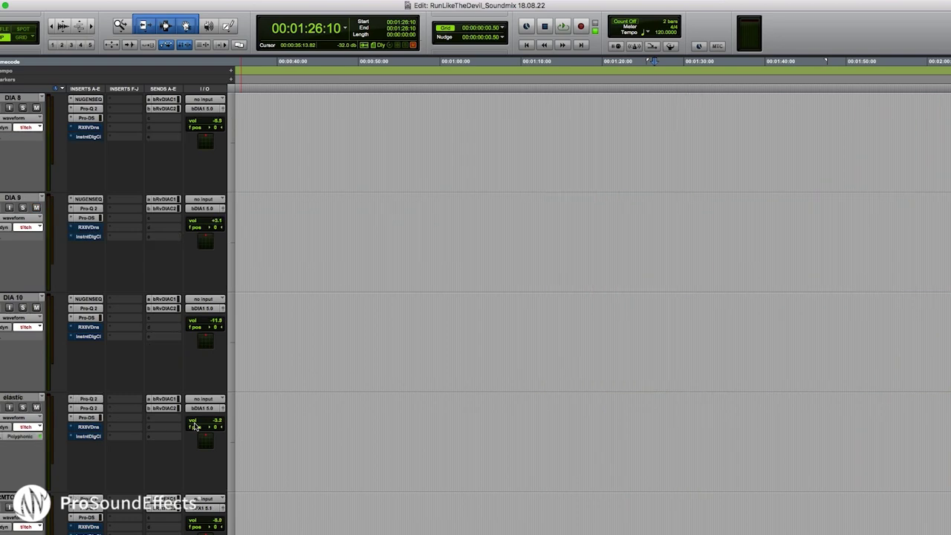
scroll(194, 425, "down", 10)
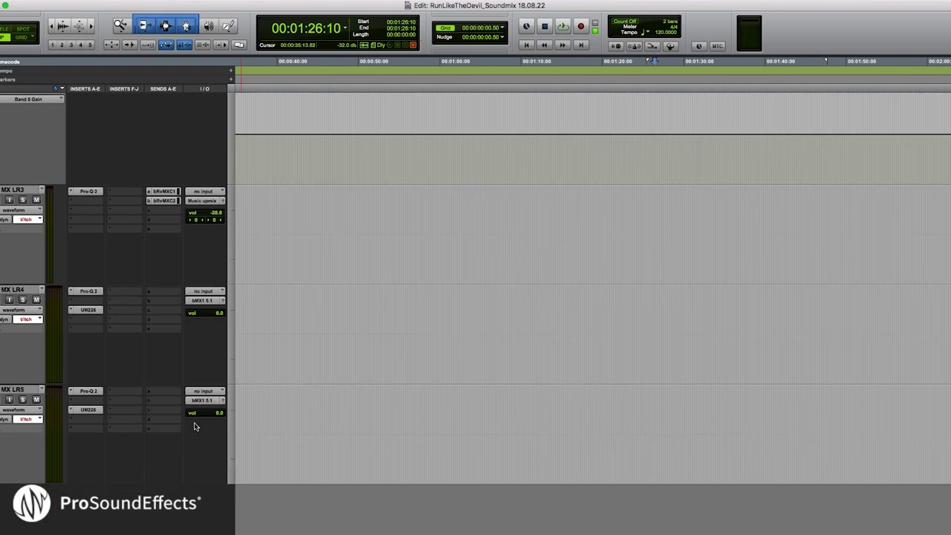
scroll(195, 426, "down", 3)
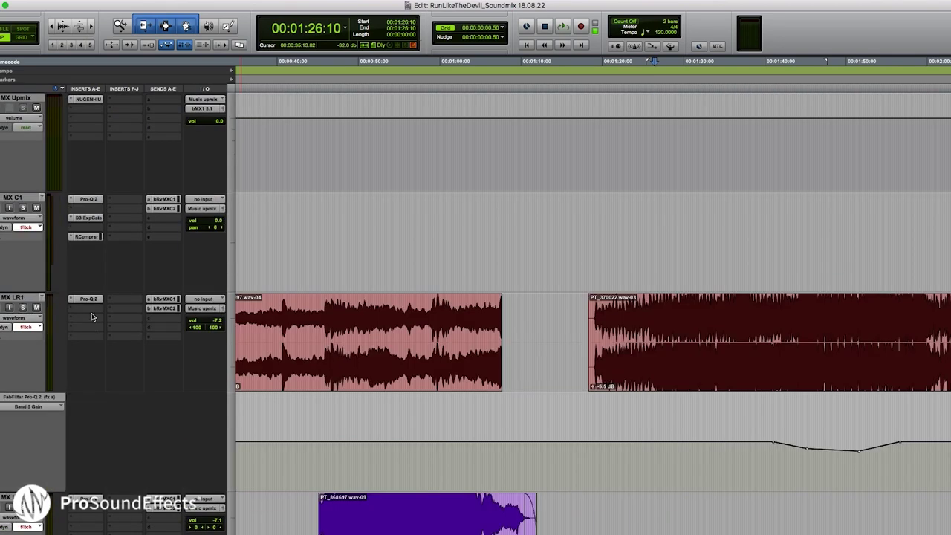
scroll(174, 350, "up", 3)
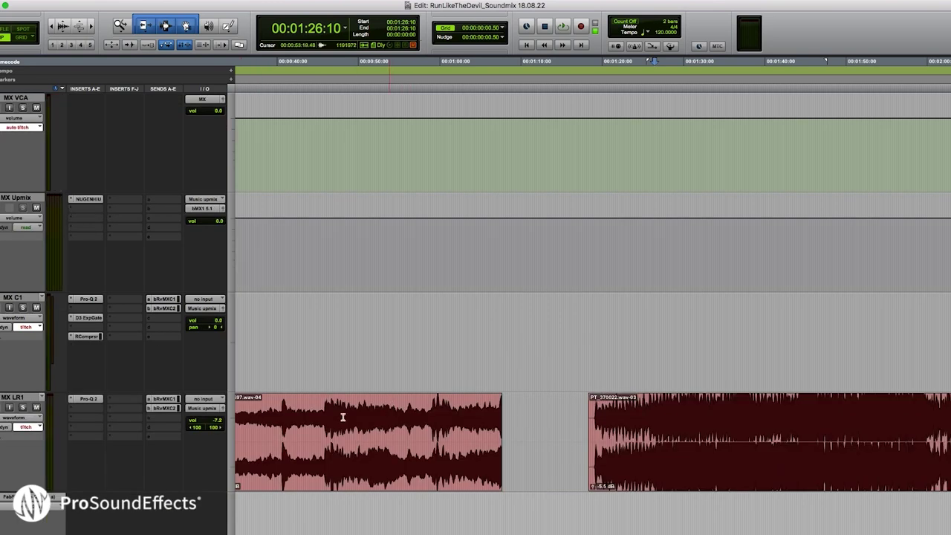
left_click(89, 200)
Step: Solo MX LR1 and play a short passage near 47 seconds through Halo Upmix
left_click_drag(477, 115, 656, 76)
left_click(313, 407)
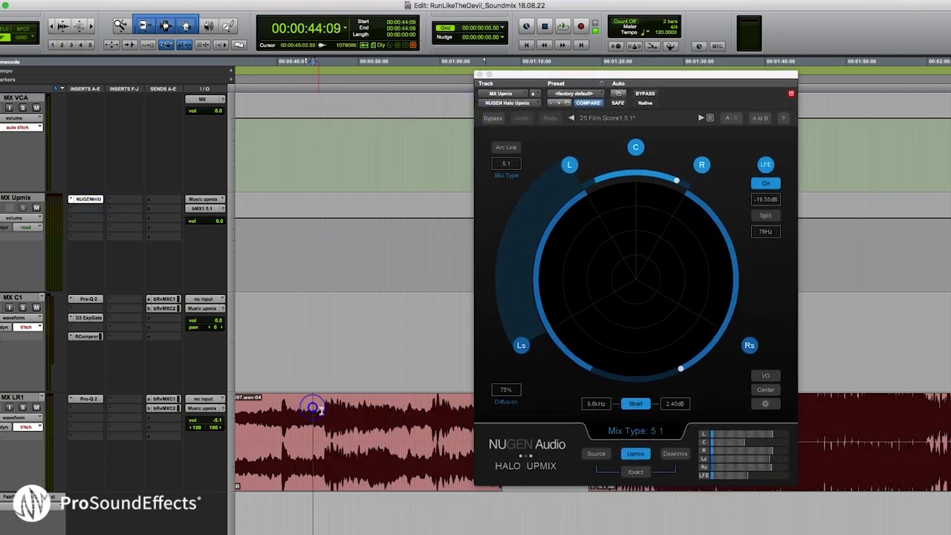
left_click_drag(322, 407, 371, 409)
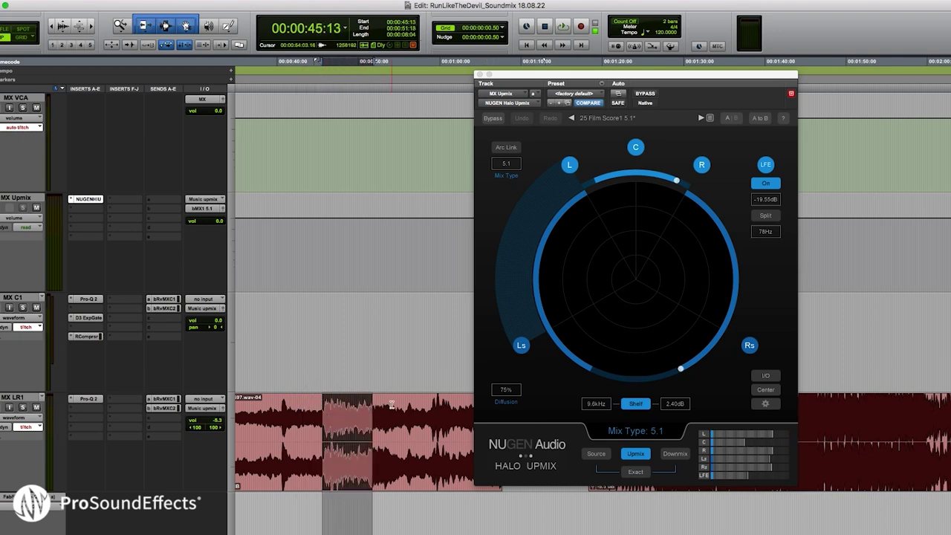
left_click(338, 408)
key("space")
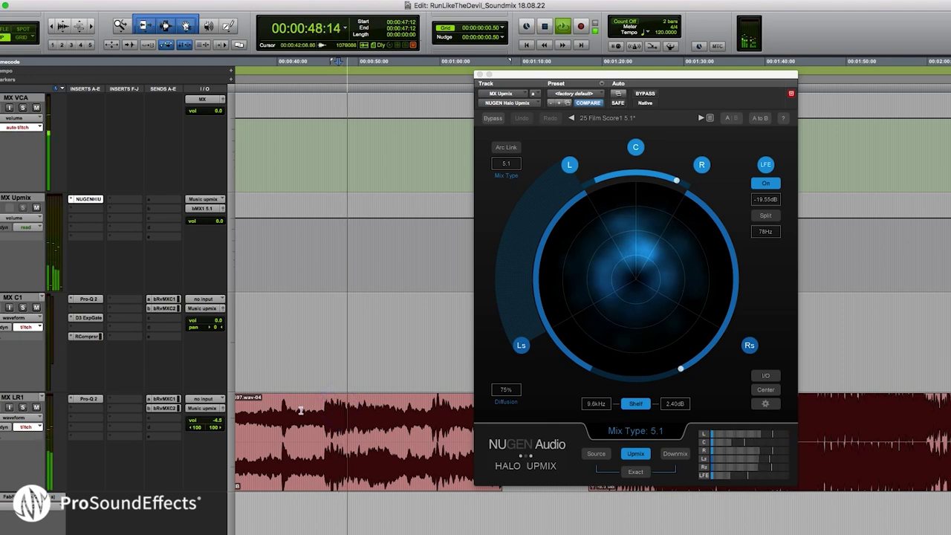
left_click(25, 408)
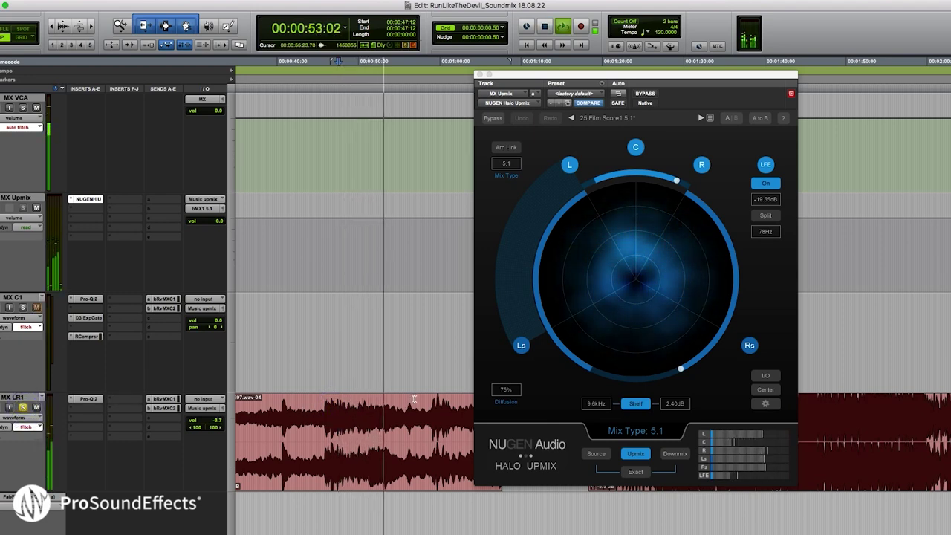
mouse_move(588, 73)
left_mouse_down()
mouse_move(489, 53)
mouse_move(590, 71)
left_mouse_up()
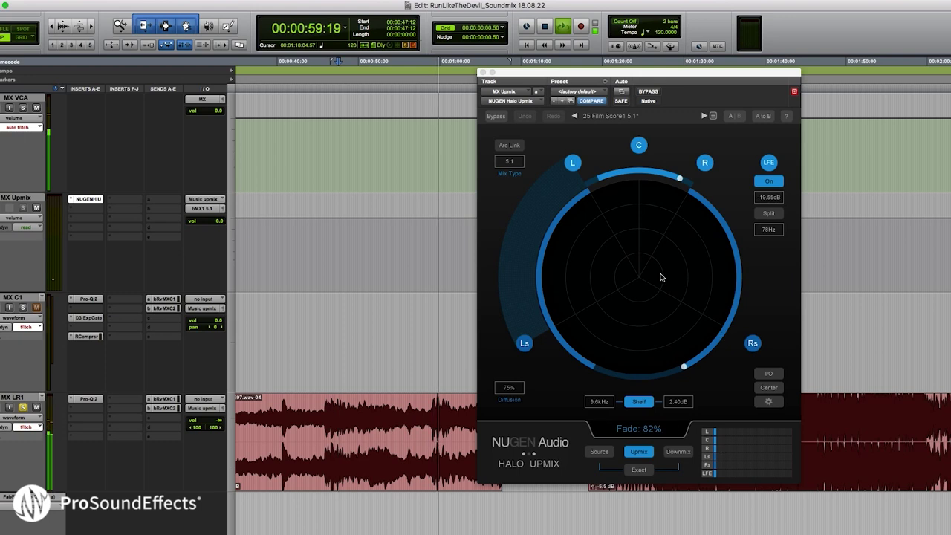
Step: Loop the 1:48:06–1:55:11 passage, load 25 Film Score1 5.1, and stretch the right arc toward Rs
left_click_drag(314, 416, 462, 416)
left_click_drag(831, 415, 890, 421)
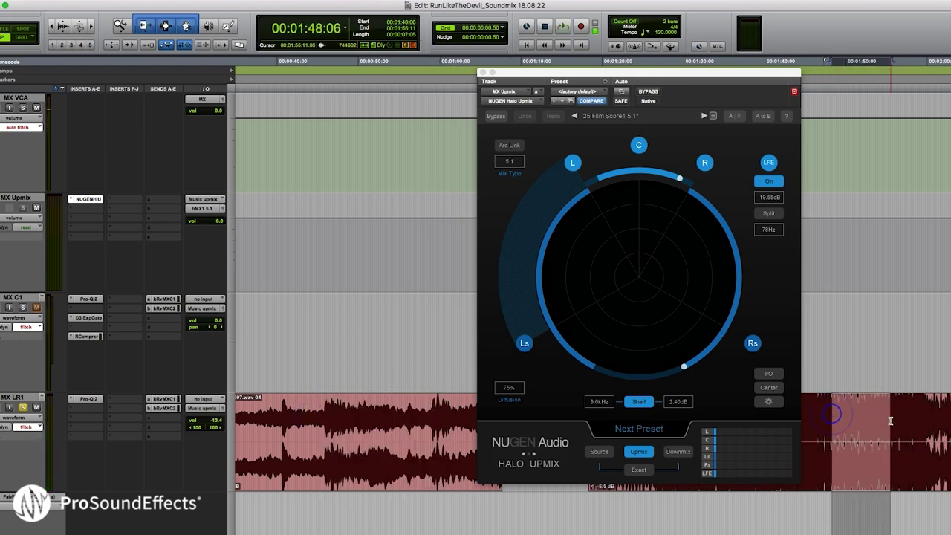
key("space")
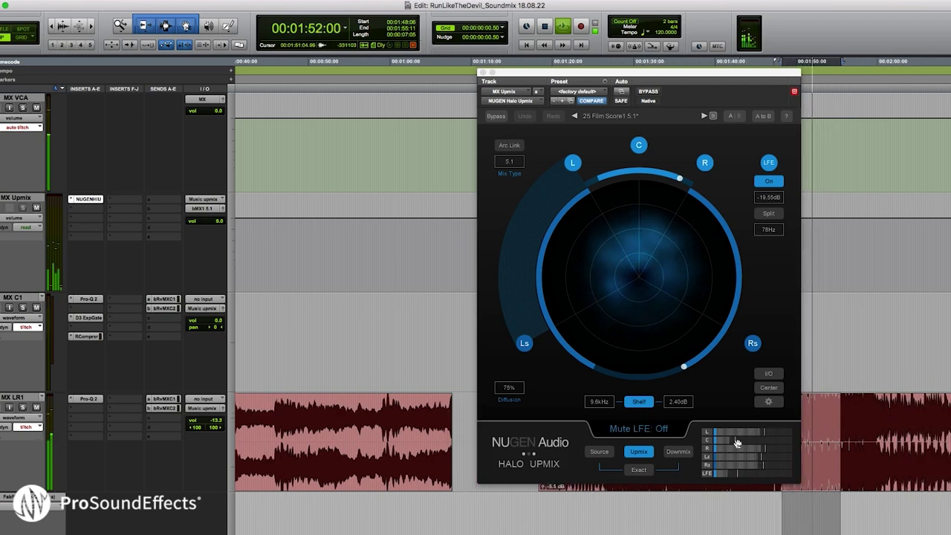
left_click(713, 117)
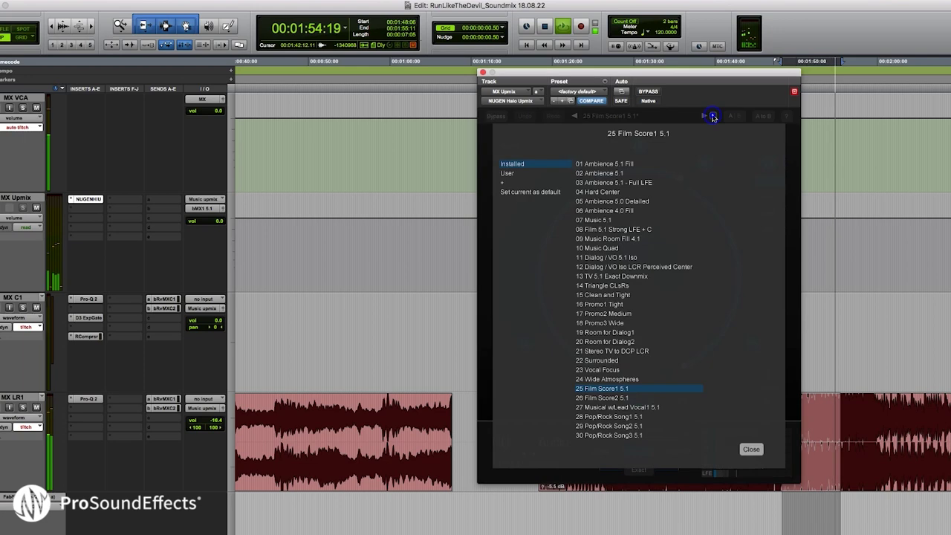
left_click(608, 390)
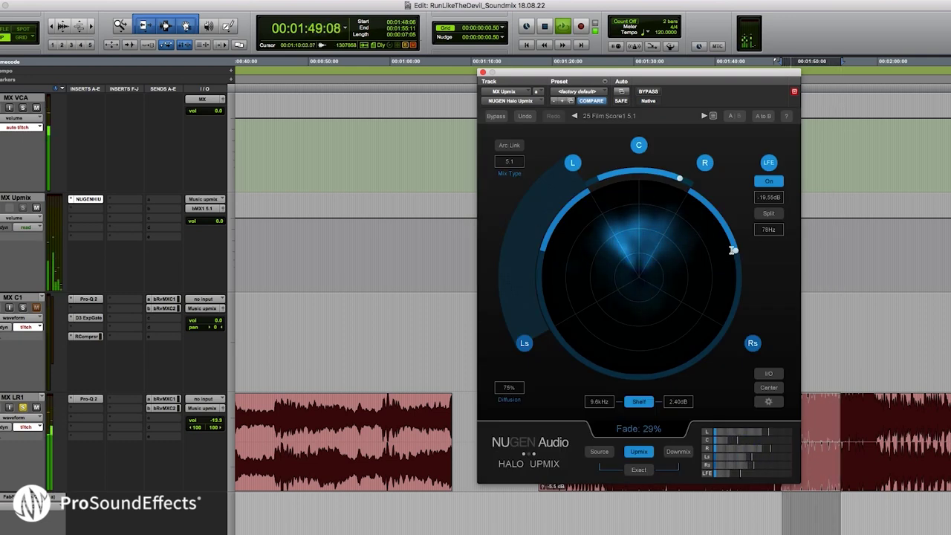
left_click_drag(737, 259, 707, 356)
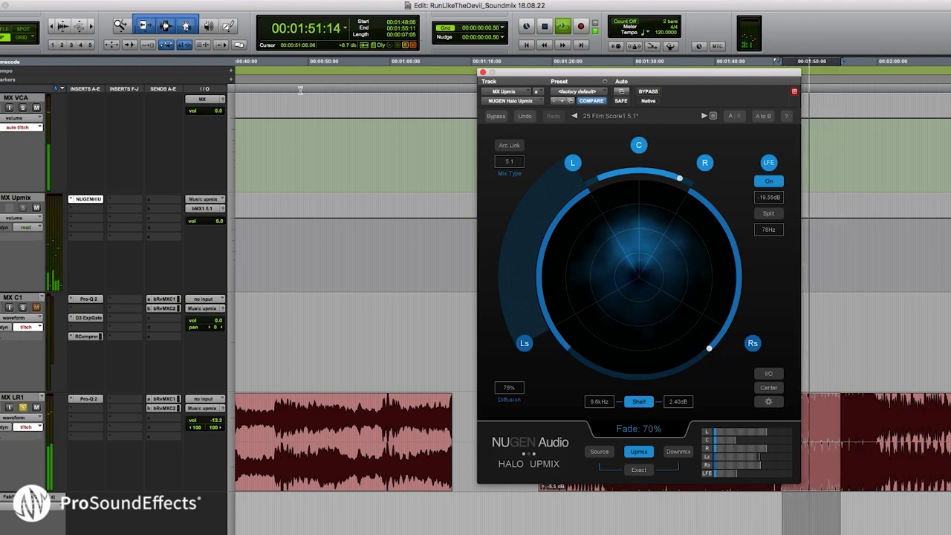
Step: Close Halo Upmix and stop playback, then reopen and close the plugin once more
left_click(483, 72)
key("space")
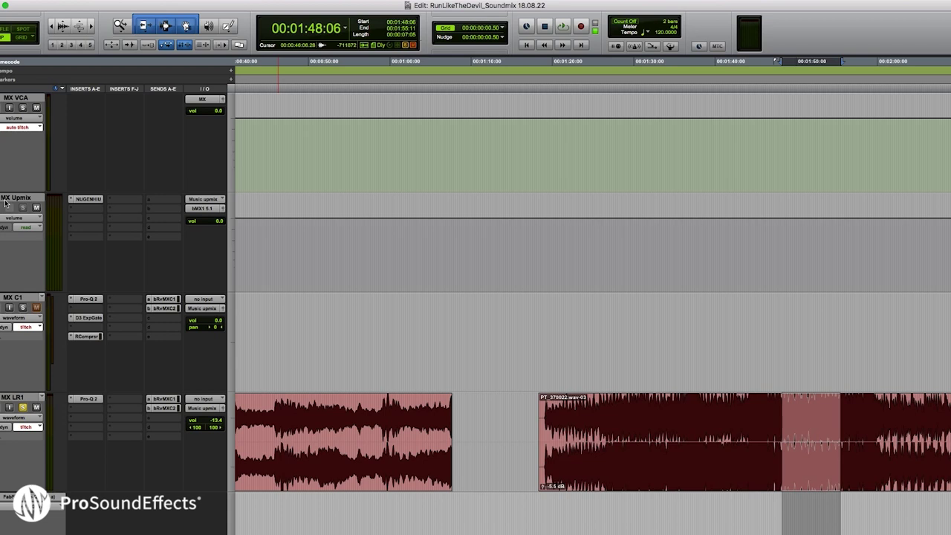
double_click(5, 199)
left_click(87, 199)
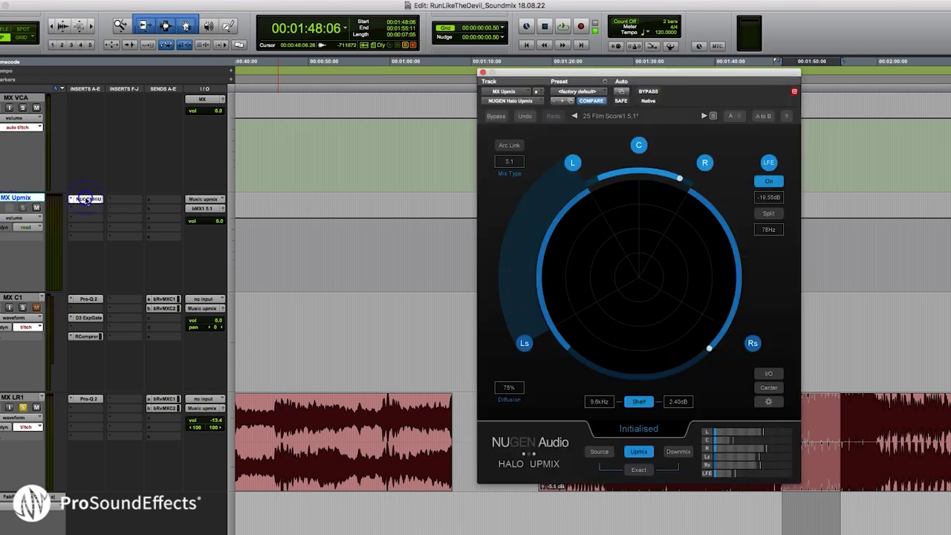
scroll(831, 329, "up", 3)
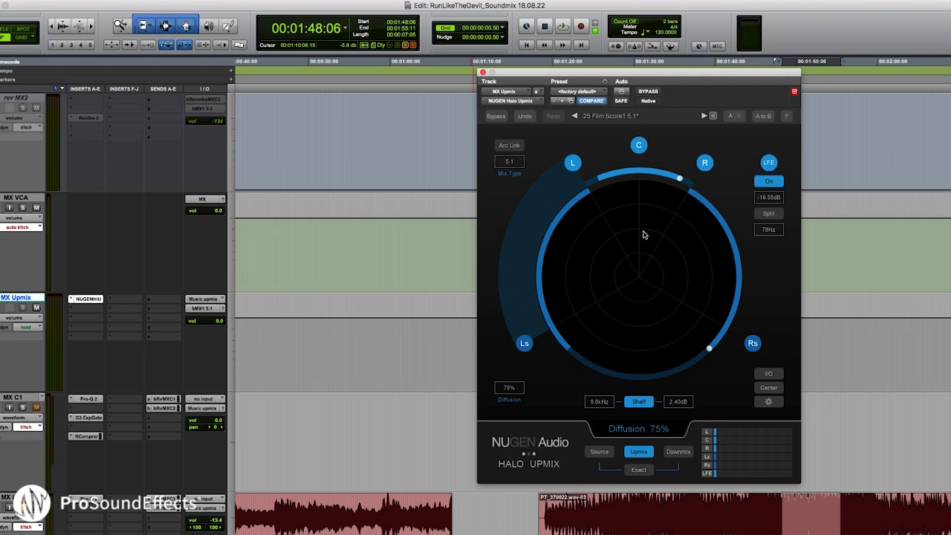
left_click(482, 72)
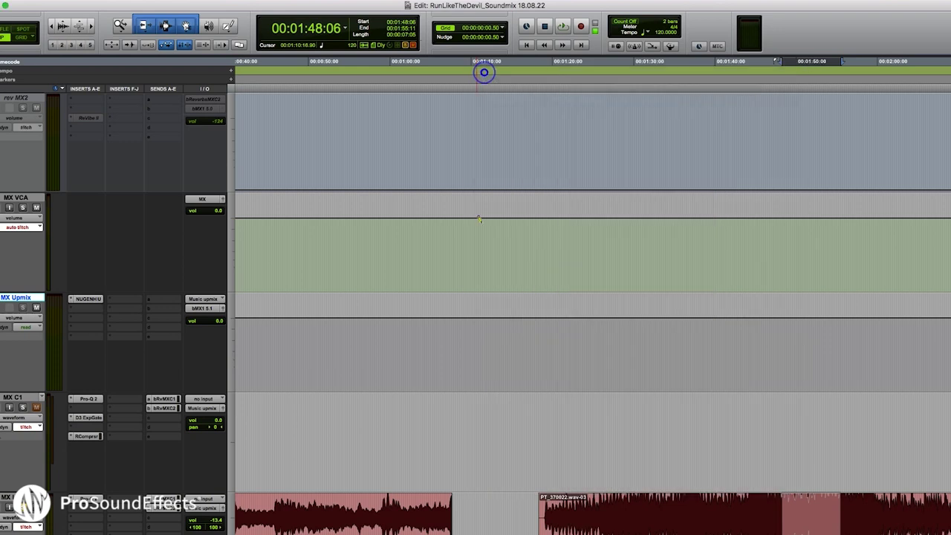
Step: Scroll to the PFX 9 and PFX 10 tracks and check where PFX 9's output is routed
scroll(478, 215, "up", 10)
scroll(477, 233, "up", 5)
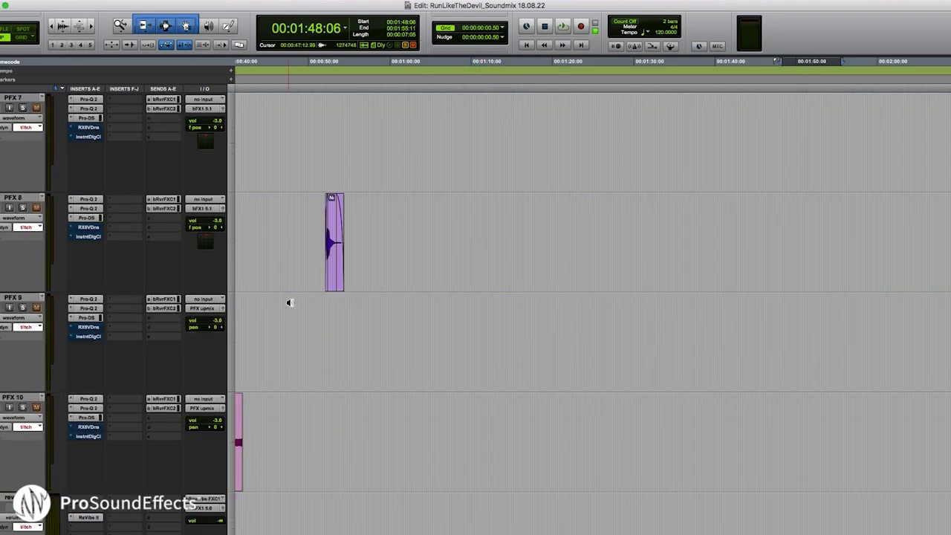
scroll(297, 319, "down", 1)
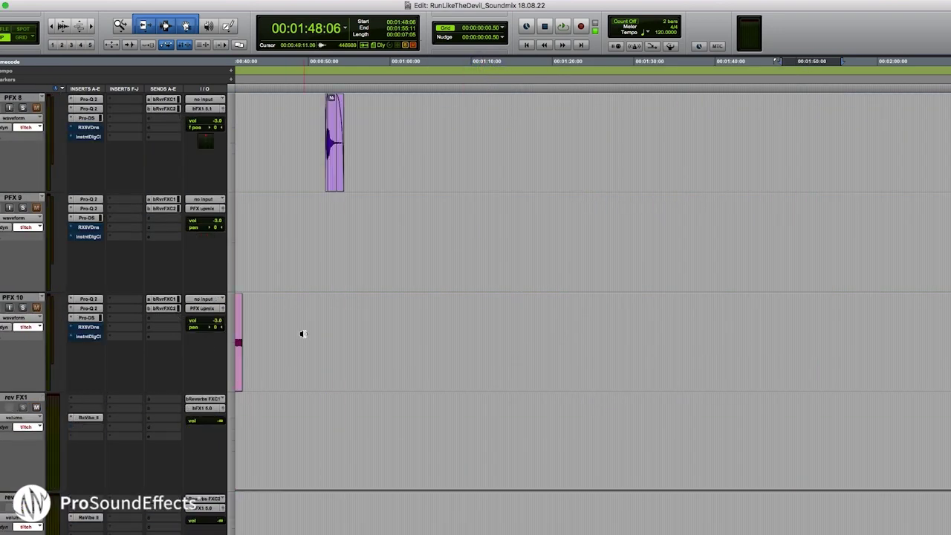
right_click(10, 199)
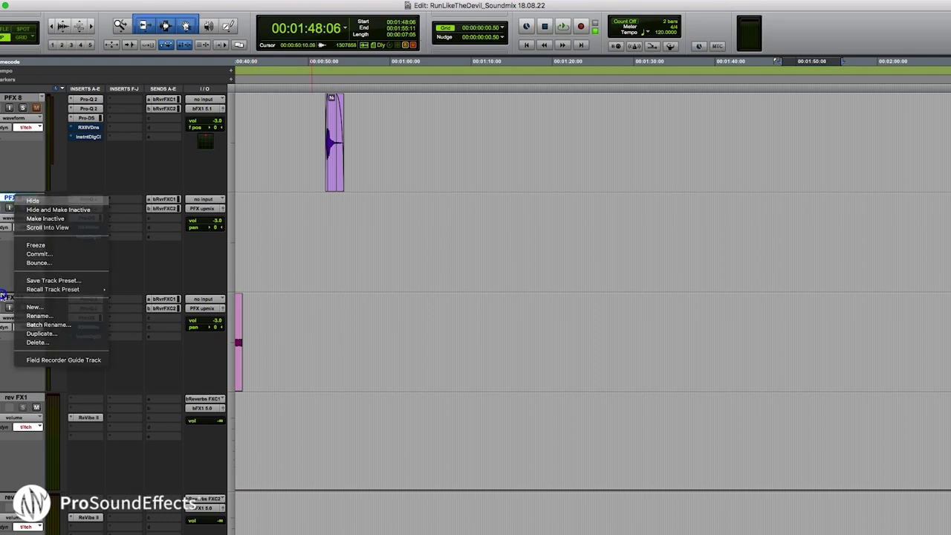
right_click(5, 297)
left_click(201, 217)
left_click(202, 209)
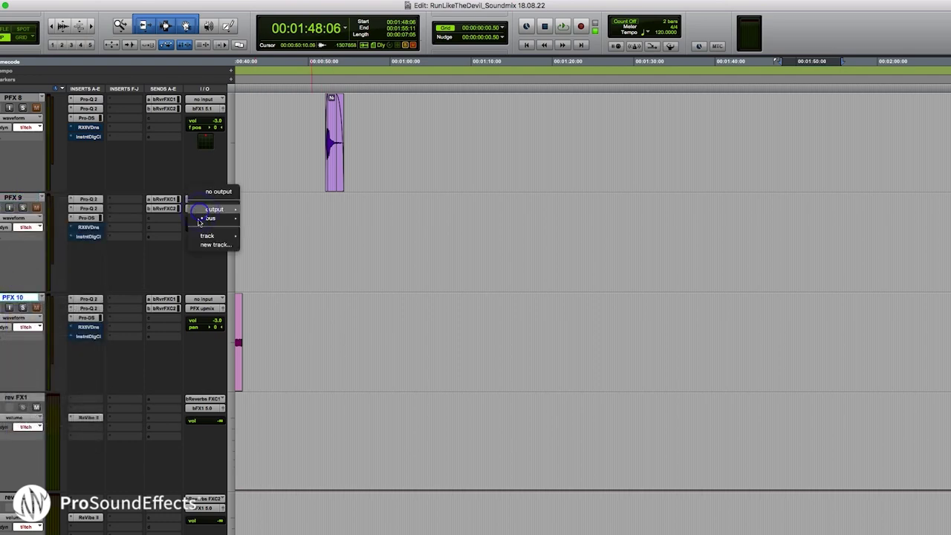
left_click(360, 245)
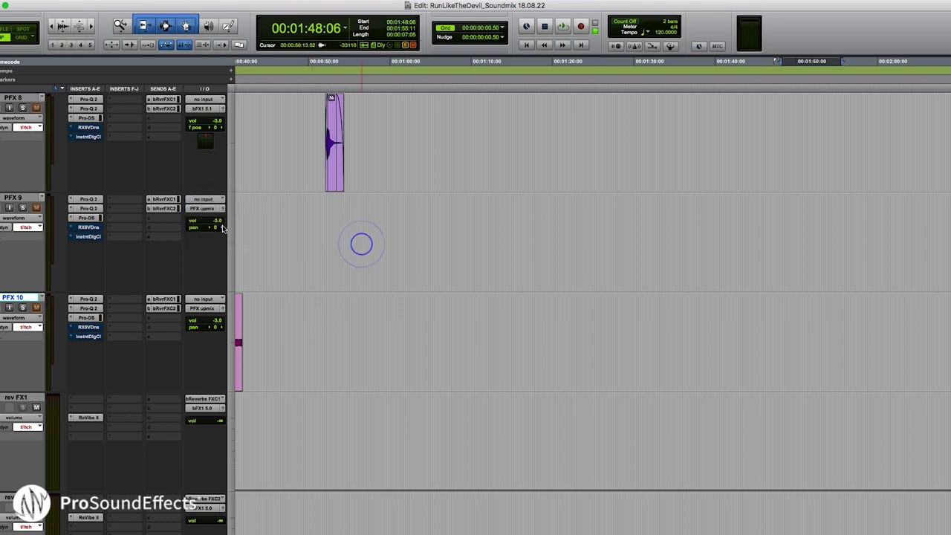
Step: Zoom out and play the PFX 9 effects clip from 24:13
scroll(281, 288, "down", 3)
scroll(262, 266, "up", 3)
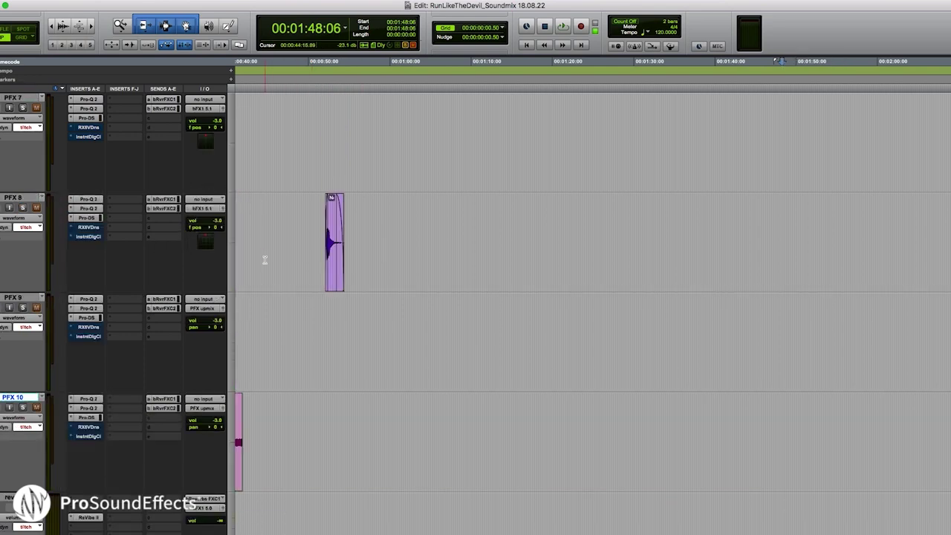
key("super+bracketleft")
key("super+bracketleft")
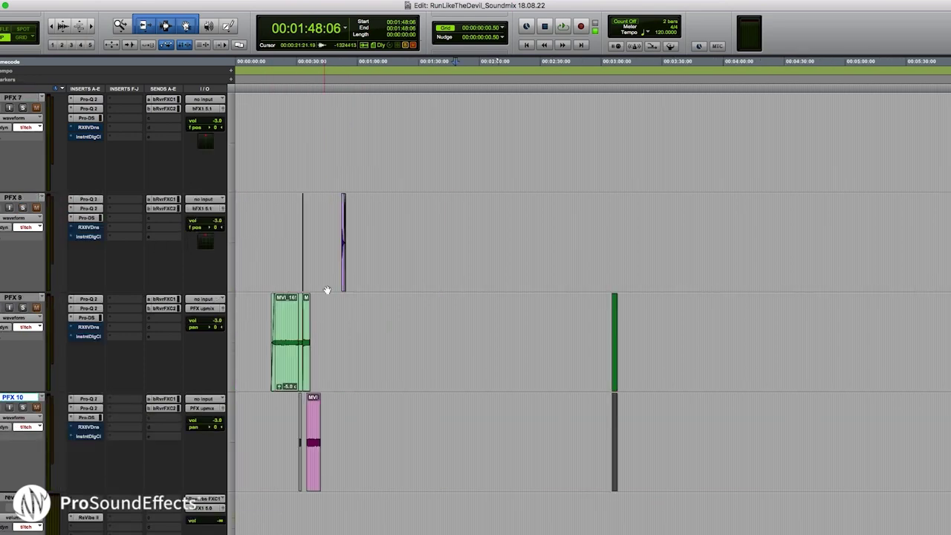
left_click(284, 335)
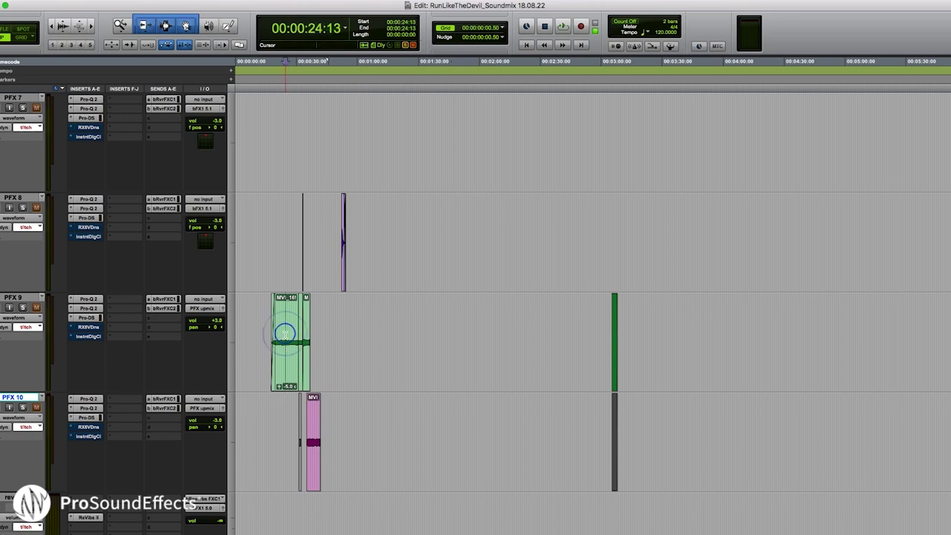
key("space")
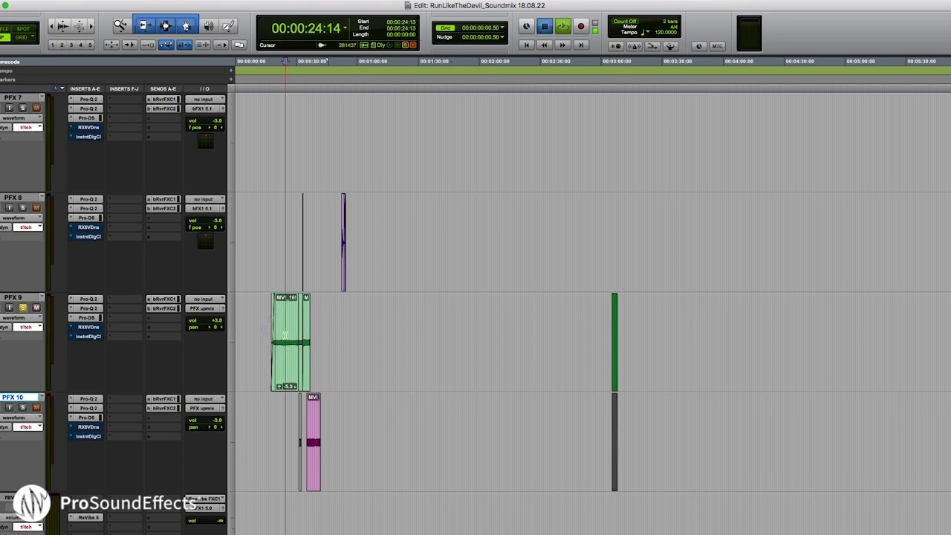
scroll(355, 357, "up", 4)
scroll(446, 365, "down", 3)
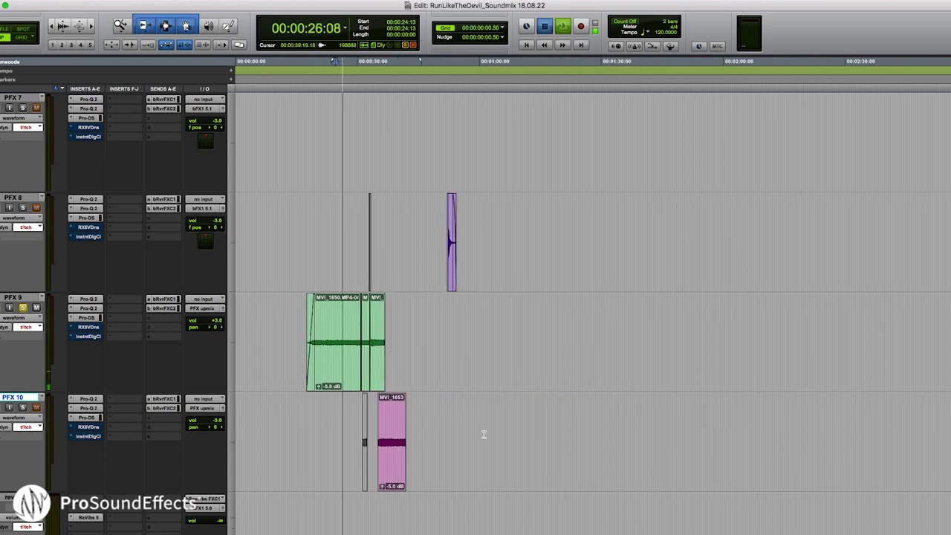
key("space")
scroll(484, 436, "right", 10)
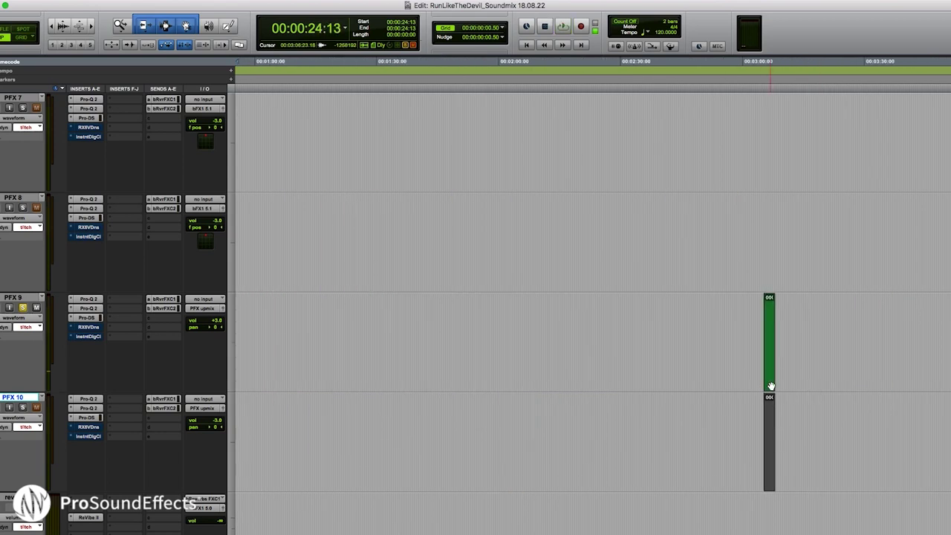
Step: Play the PFX 9 clip near 3:05, solo PFX 9, and set a later edit point
left_click(770, 384)
key("space")
scroll(772, 386, "up", 1)
scroll(773, 385, "up", 2)
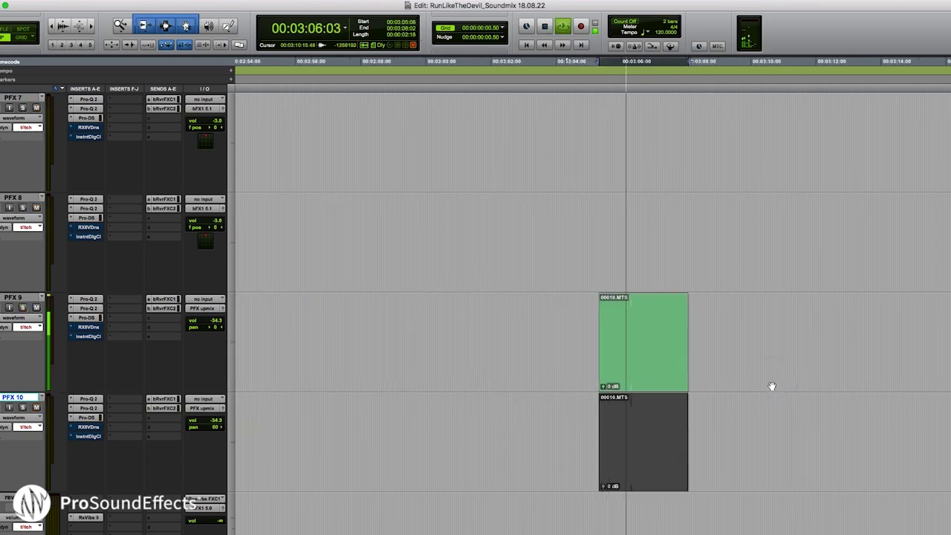
key("shift+s")
key("space")
scroll(771, 387, "down", 1)
scroll(771, 387, "down", 6)
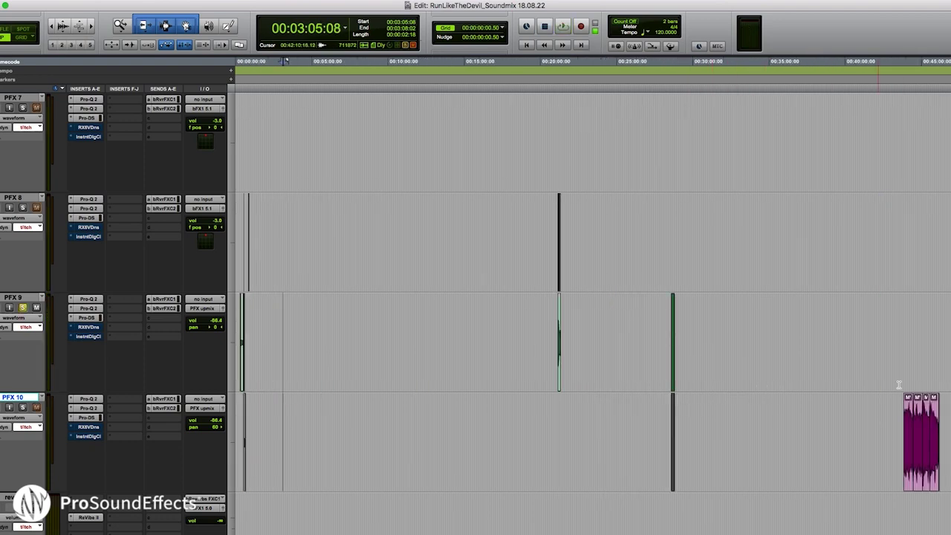
left_click(906, 318)
scroll(782, 353, "down", 1)
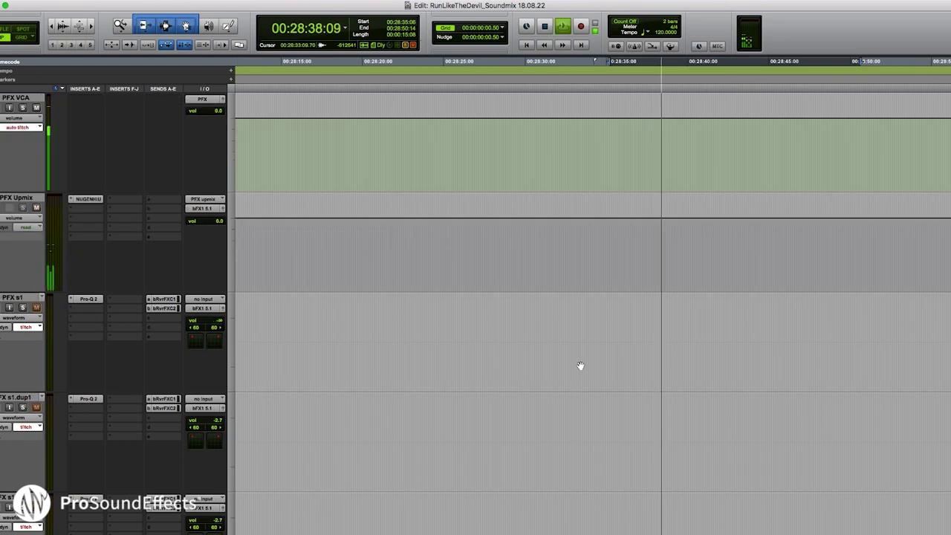
Step: Open the Halo Upmix insert on PFX Upmix and move its window left
left_click(8, 200)
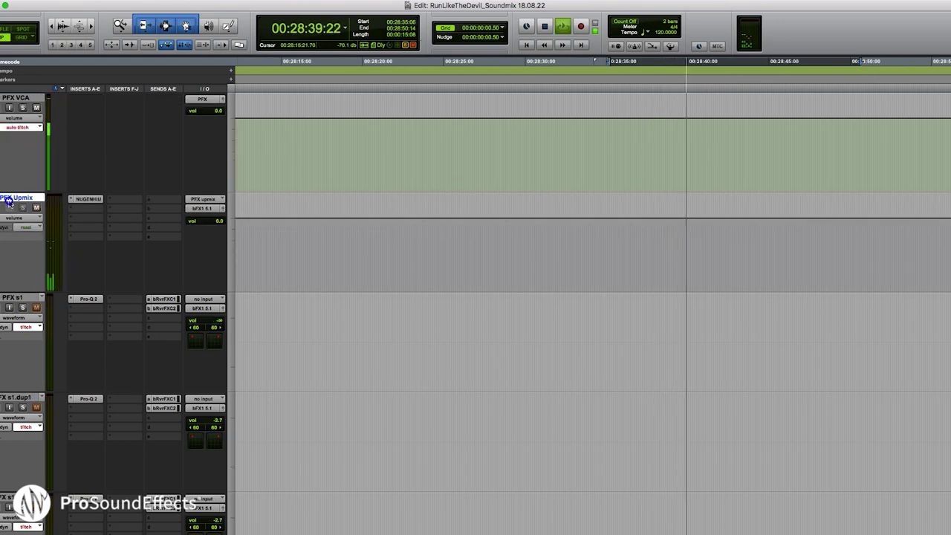
left_click(86, 198)
left_click_drag(647, 72, 494, 63)
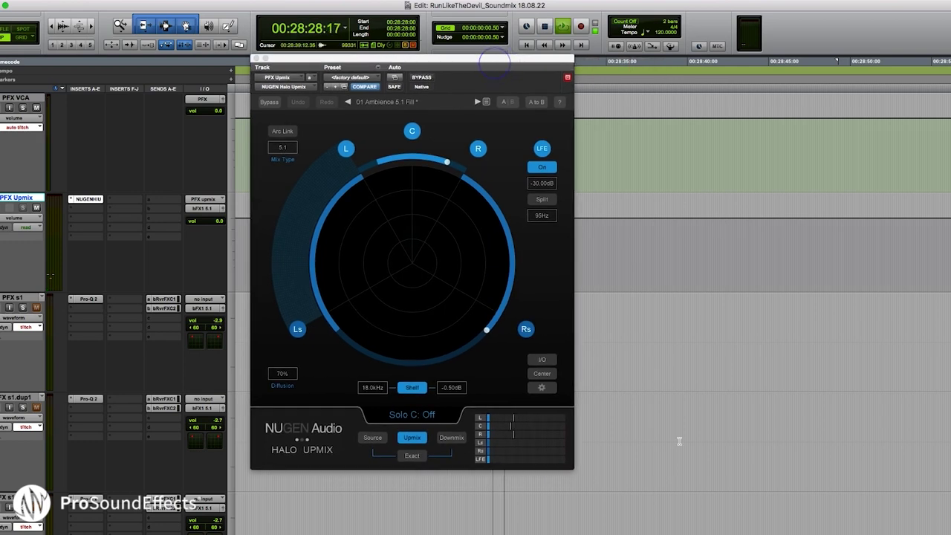
Step: Play the CruzKERVILLE clip through the 01 Ambience 5.1 Fill upmix, then close the plugin
scroll(673, 438, "down", 5)
scroll(659, 428, "down", 8)
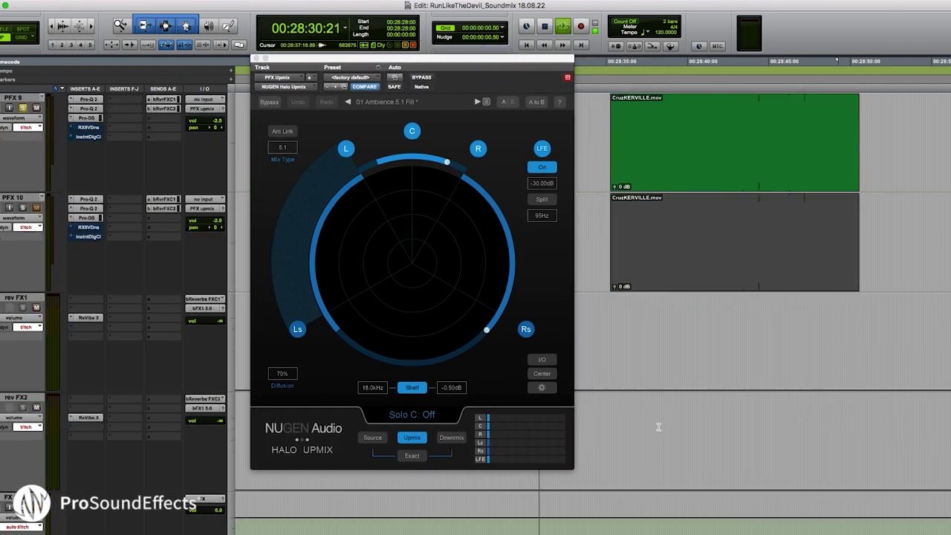
scroll(656, 425, "up", 3)
key("space")
left_click(637, 410)
key("space")
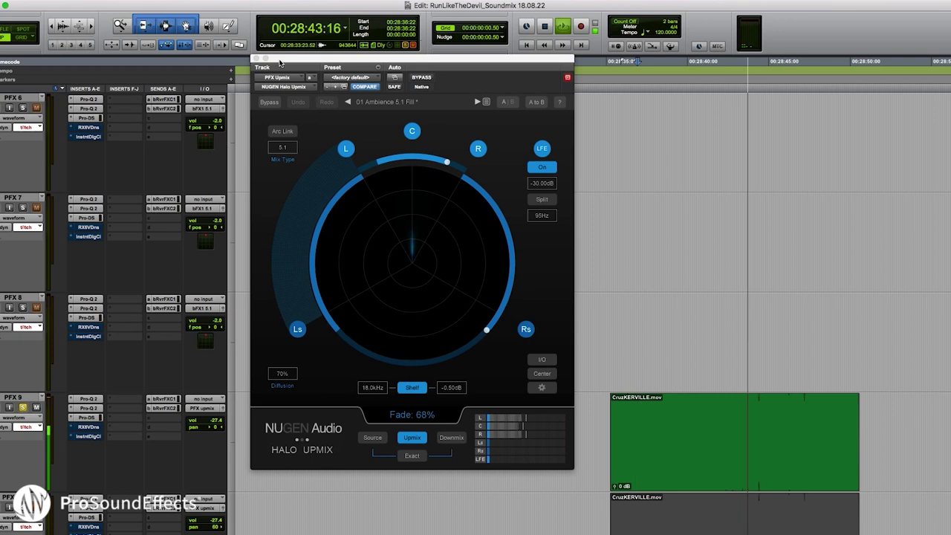
left_click(257, 58)
key("space")
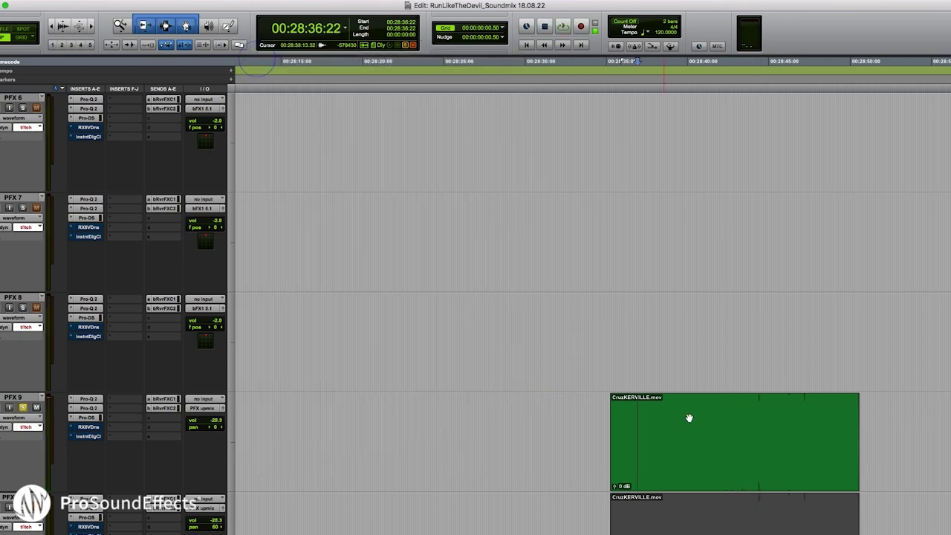
Step: Scroll down to the rec print tracks and select the whole LtRt Full Mix clip
scroll(906, 410, "down", 2)
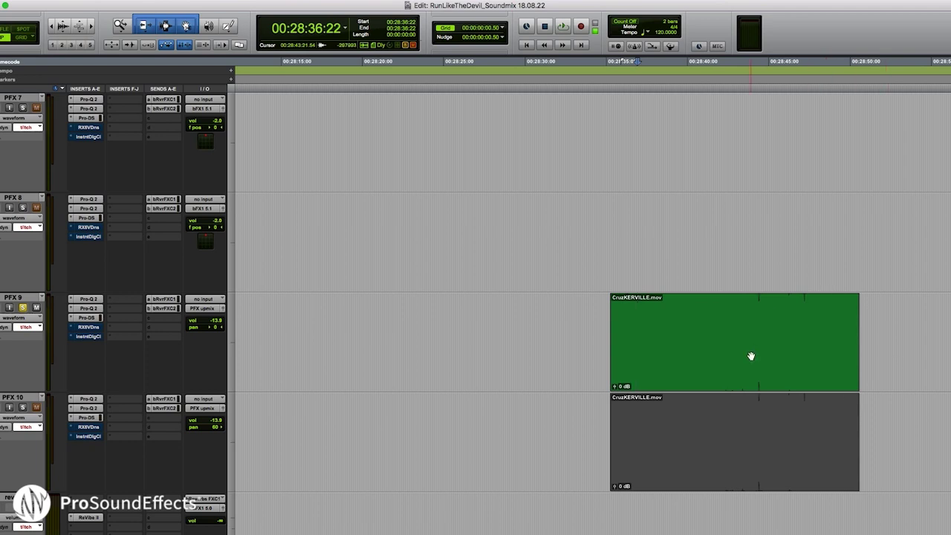
double_click(656, 313)
key("Delete")
scroll(654, 312, "up", 10)
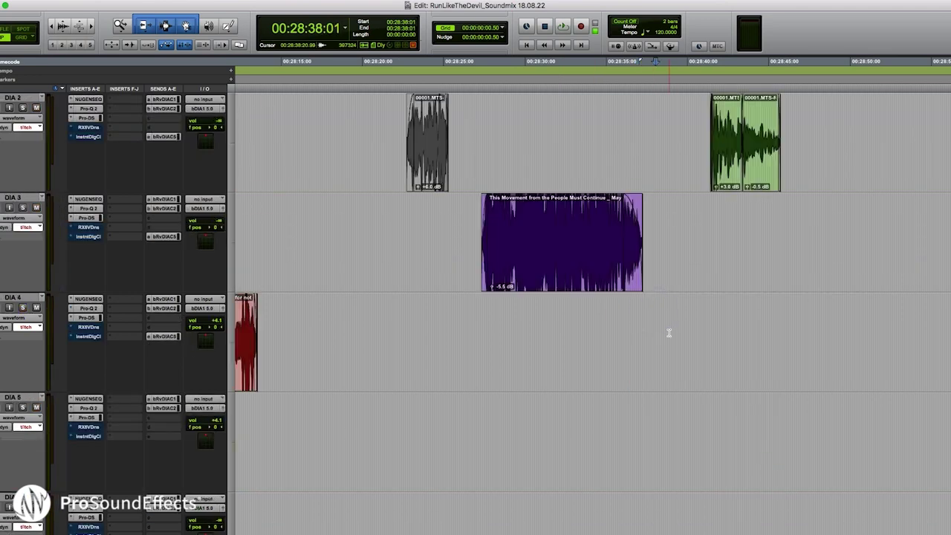
scroll(669, 333, "down", 15)
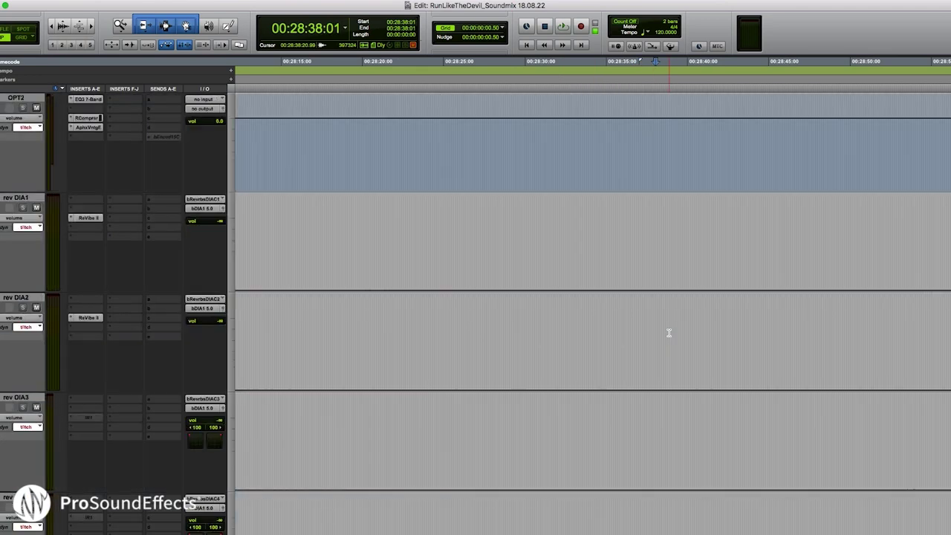
scroll(669, 333, "down", 15)
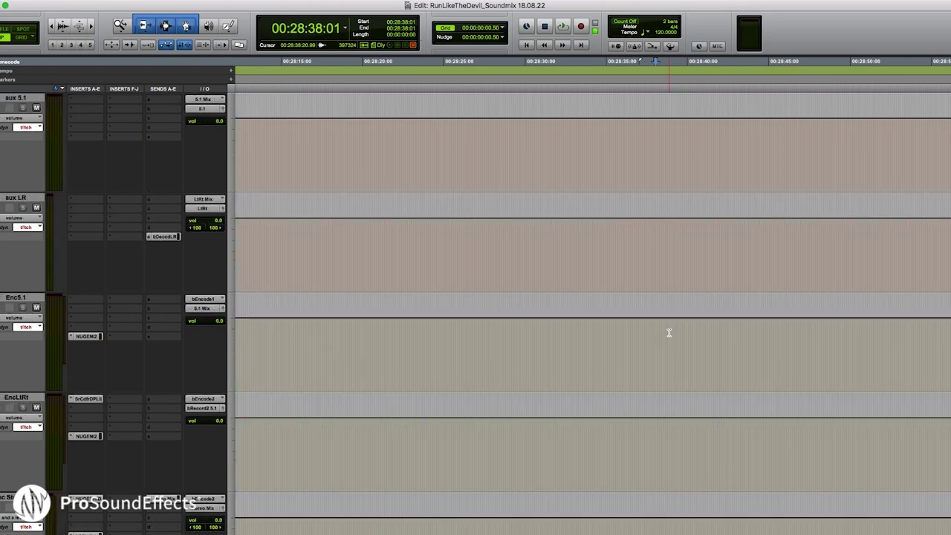
scroll(669, 333, "up", 10)
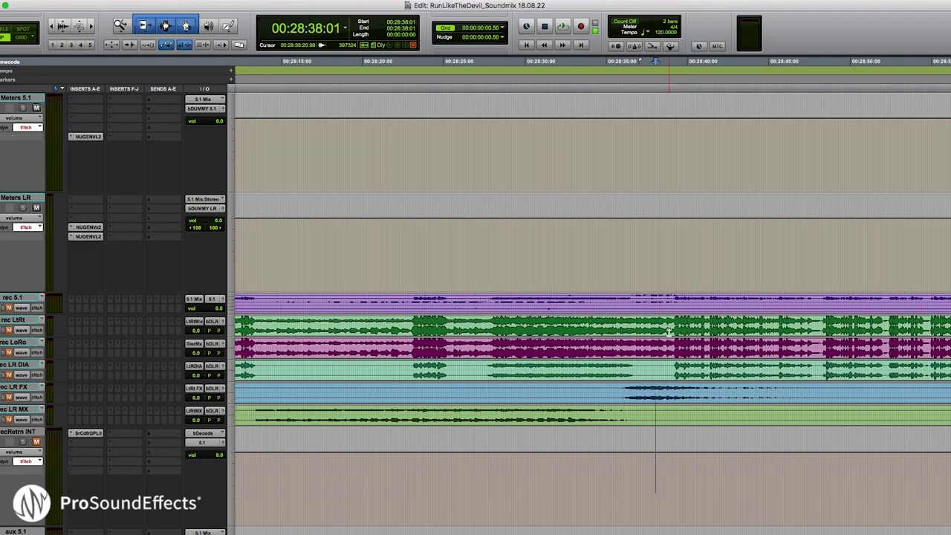
scroll(669, 333, "down", 10)
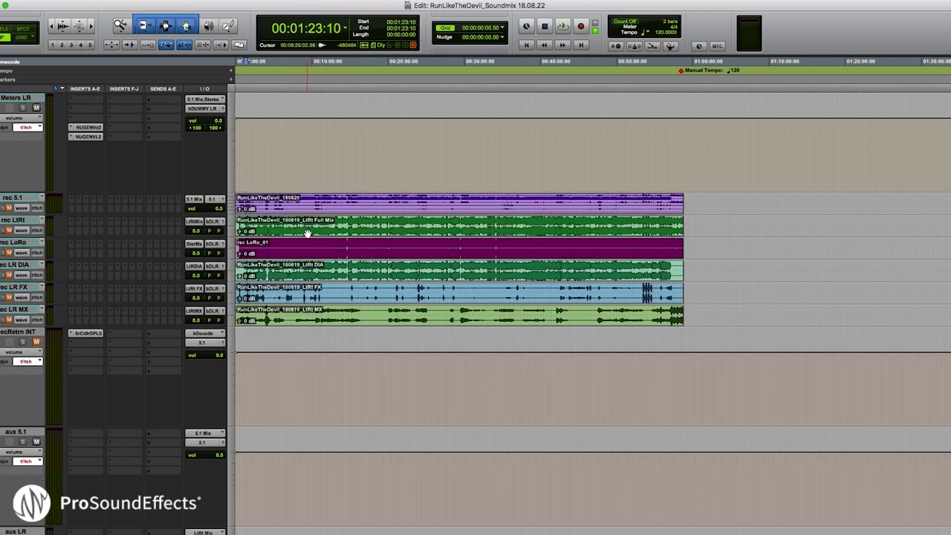
left_click(309, 228)
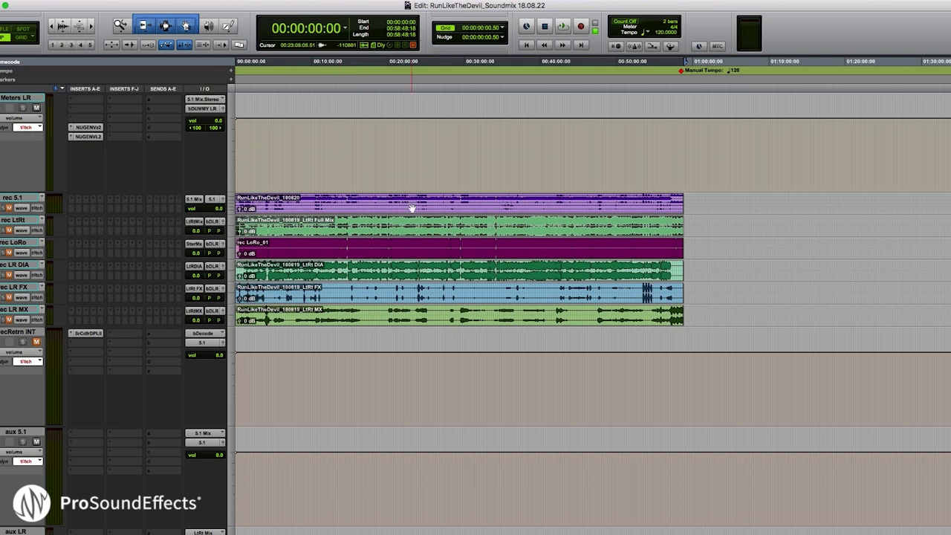
Step: Select the LtRt Full Mix clip and launch NUGEN LMCorrect2 from AudioSuite > Sound Field
left_click(292, 226)
left_click(304, 227)
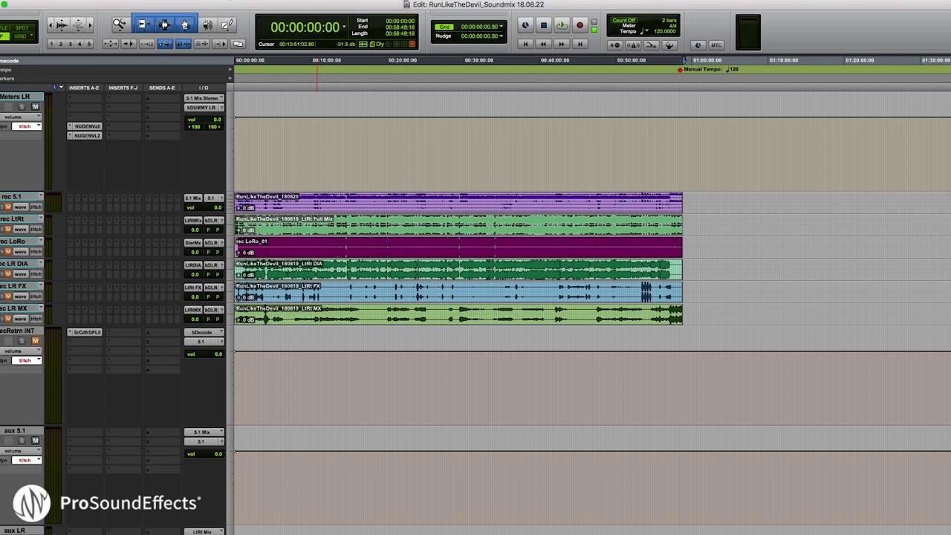
left_click(306, 205)
left_click(316, 229)
left_click(215, 0)
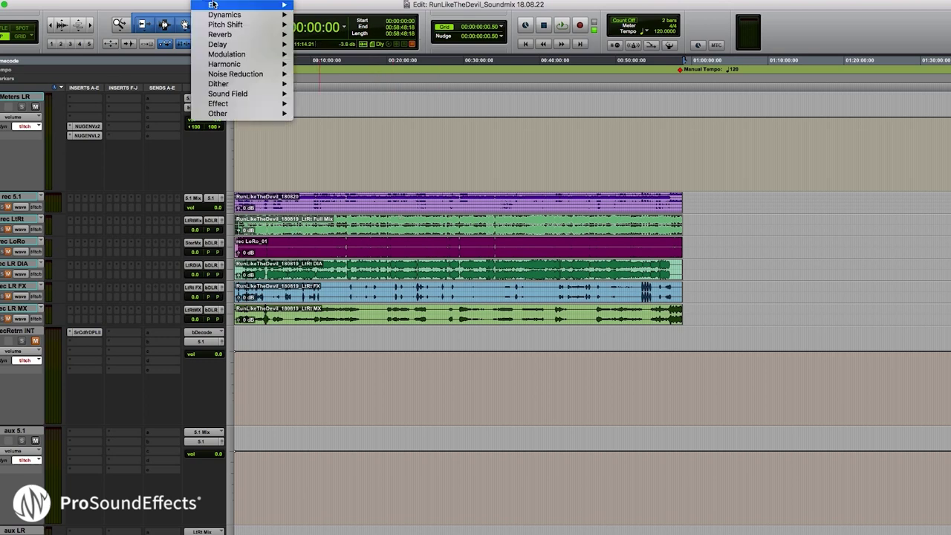
mouse_move(227, 95)
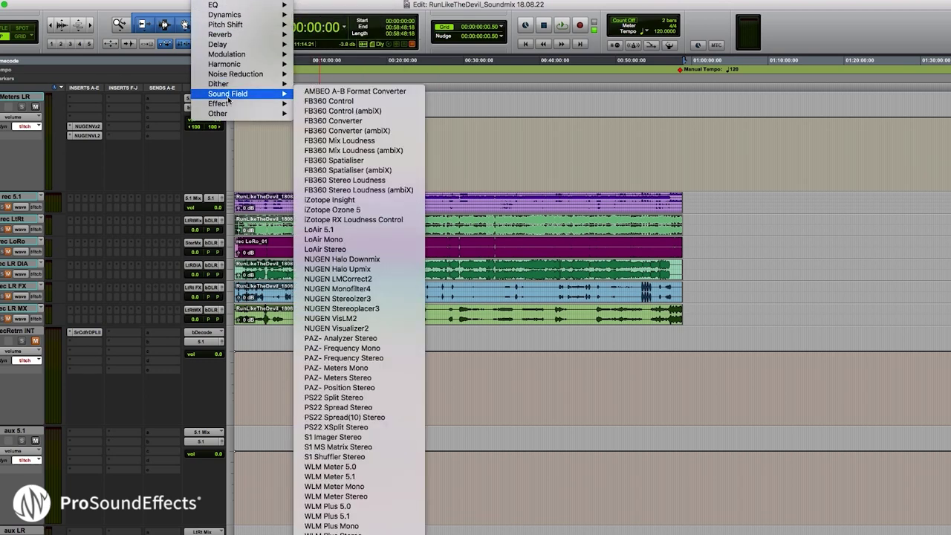
left_click(385, 279)
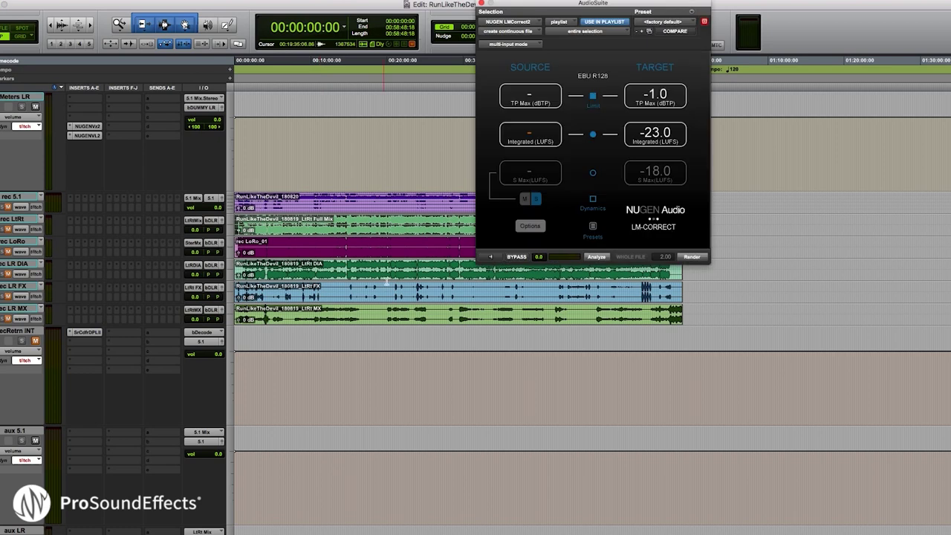
Step: Analyze the LtRt Full Mix in LM-Correct, reading -30.0 LUFS integrated and -10.1 dBTP
left_click_drag(504, 5, 582, 113)
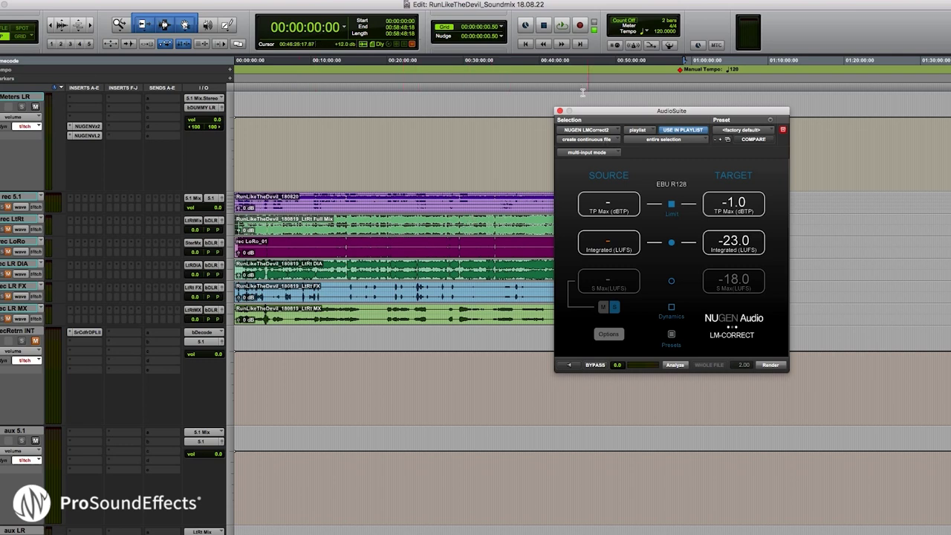
left_click_drag(584, 110, 608, 89)
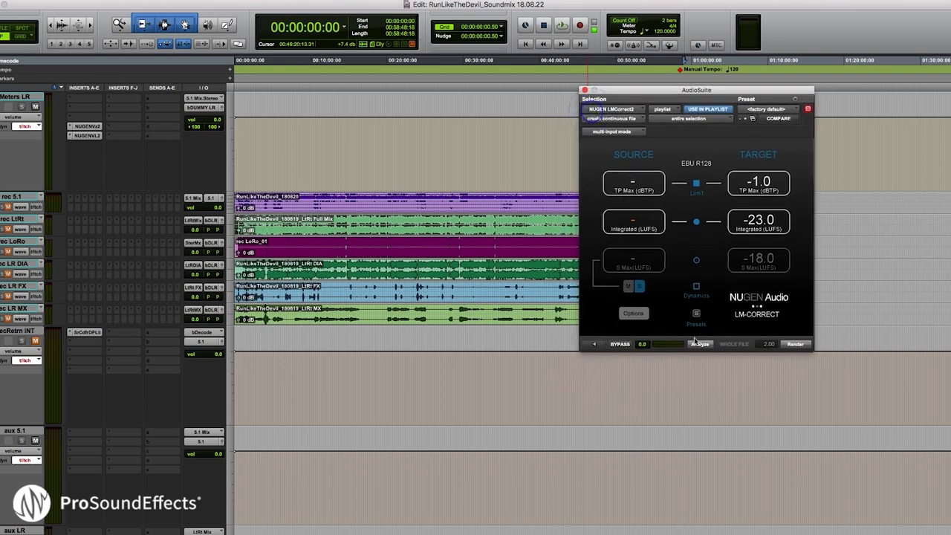
left_click(696, 345)
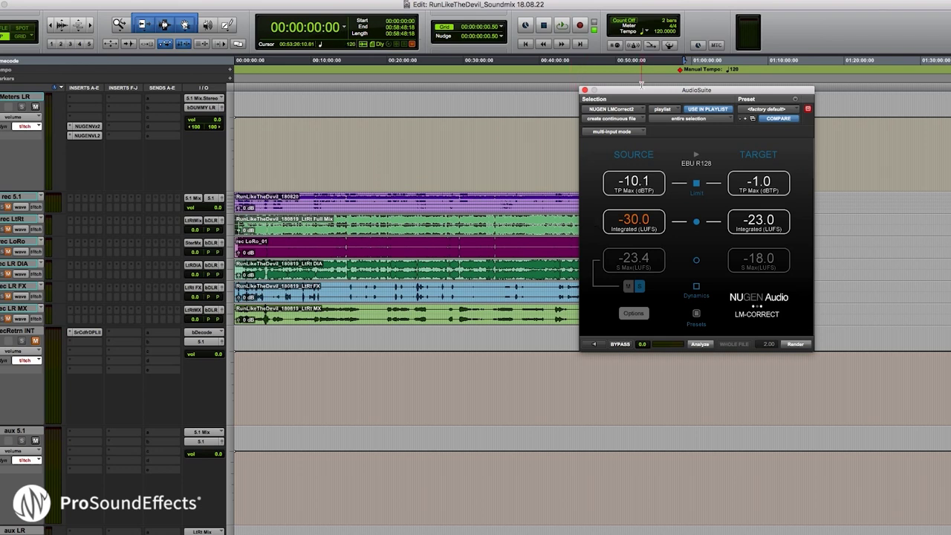
left_click_drag(641, 90, 676, 92)
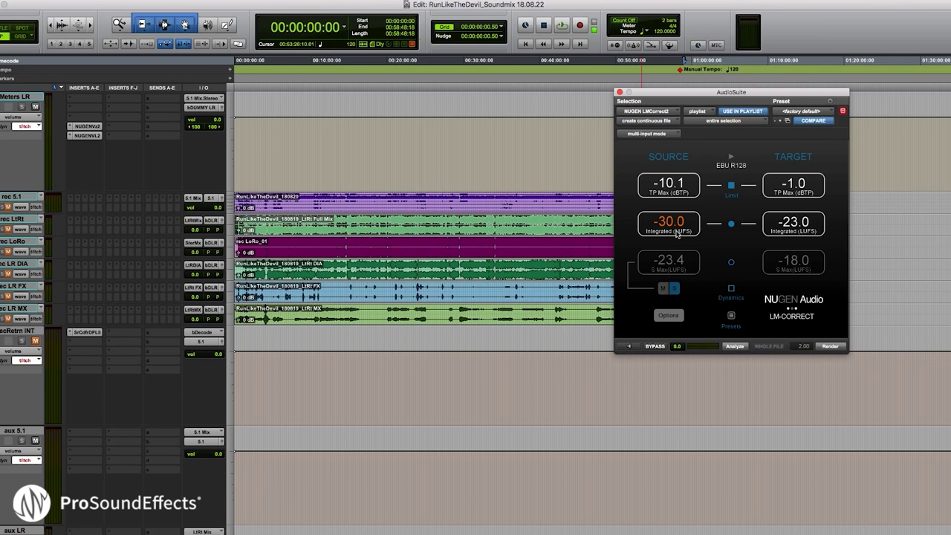
Step: Apply the ATSC A/85 preset (-24.0 LKFS, -2.0 dBTP) and start rendering the correction
left_click(730, 318)
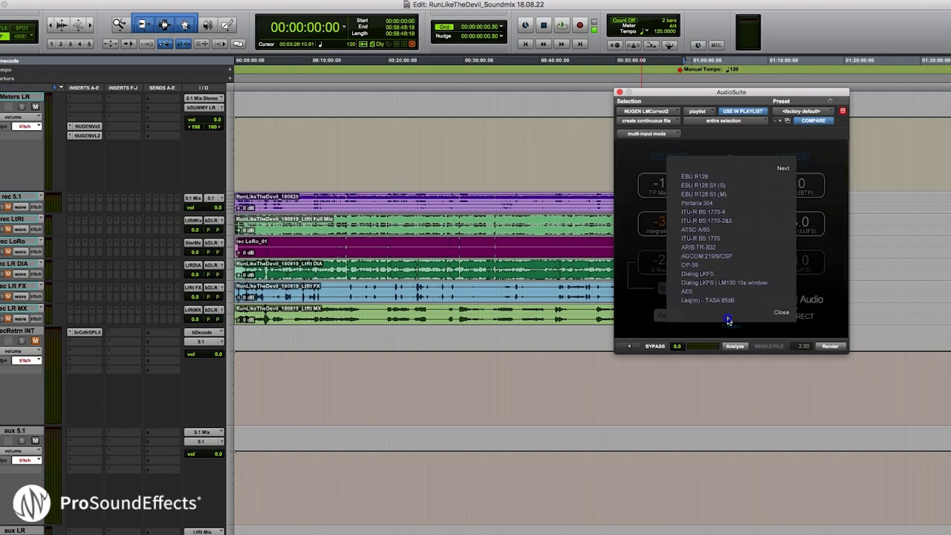
left_click(707, 232)
left_click_drag(673, 95, 646, 68)
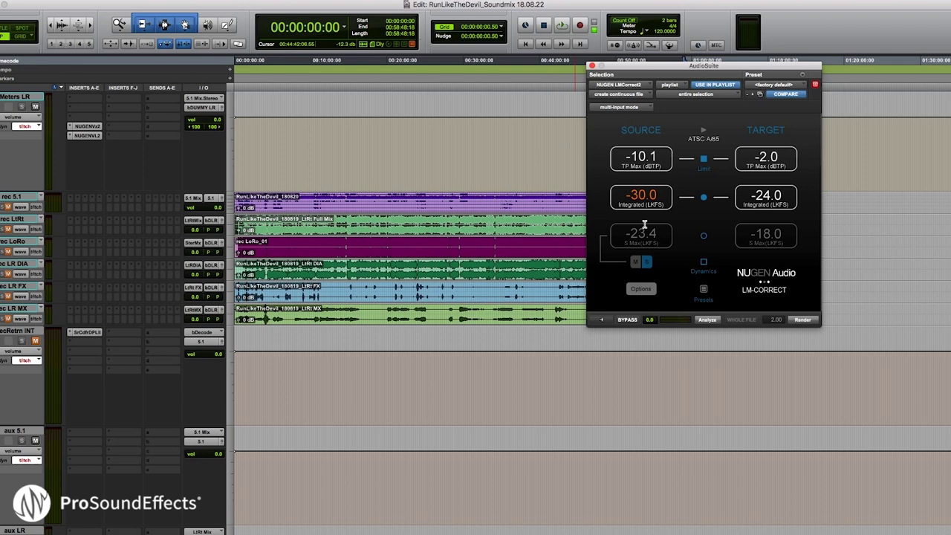
left_click(806, 320)
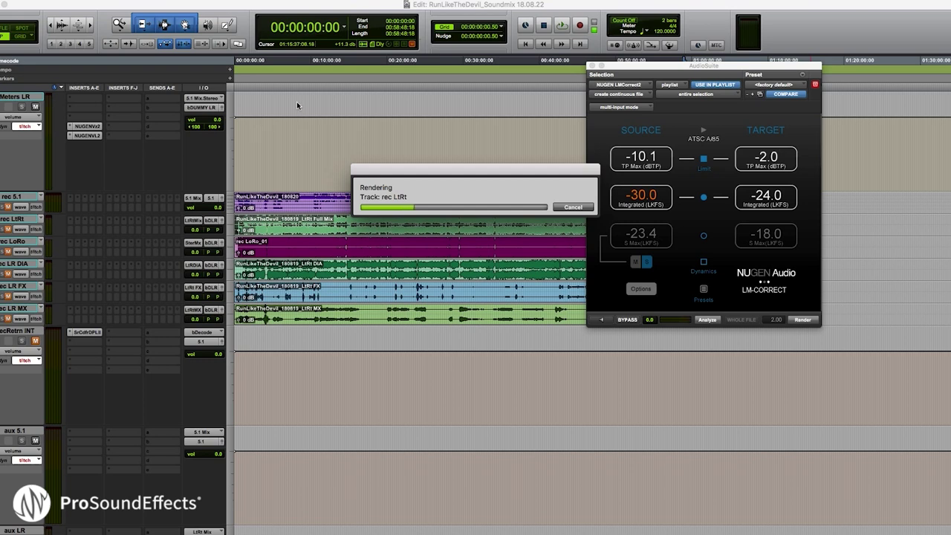
Step: Let the render finish, then zoom into the new LtRt Full Mix-NUGENL2_01 clip to check it
mouse_move(456, 176)
left_mouse_down()
mouse_move(565, 321)
mouse_move(565, 242)
mouse_move(446, 206)
mouse_move(457, 181)
left_mouse_up()
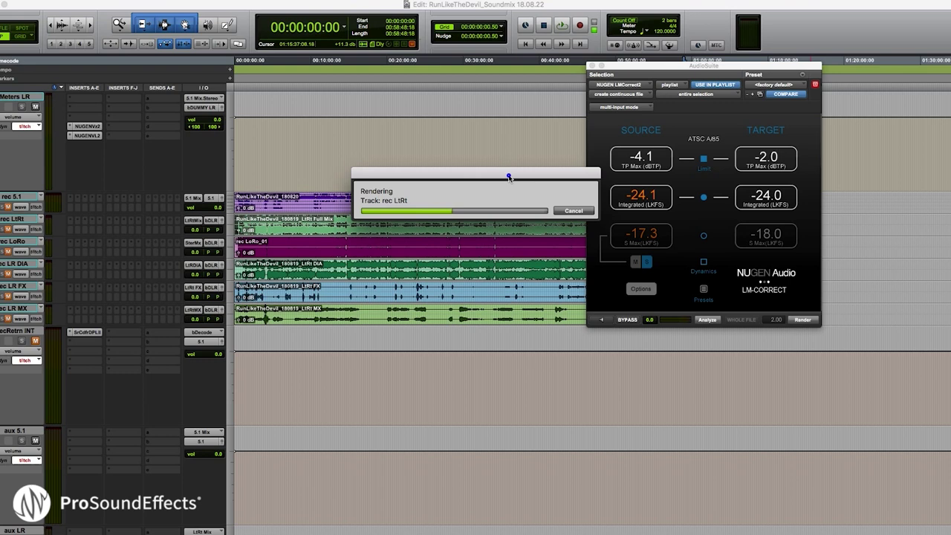
left_click_drag(509, 177, 539, 154)
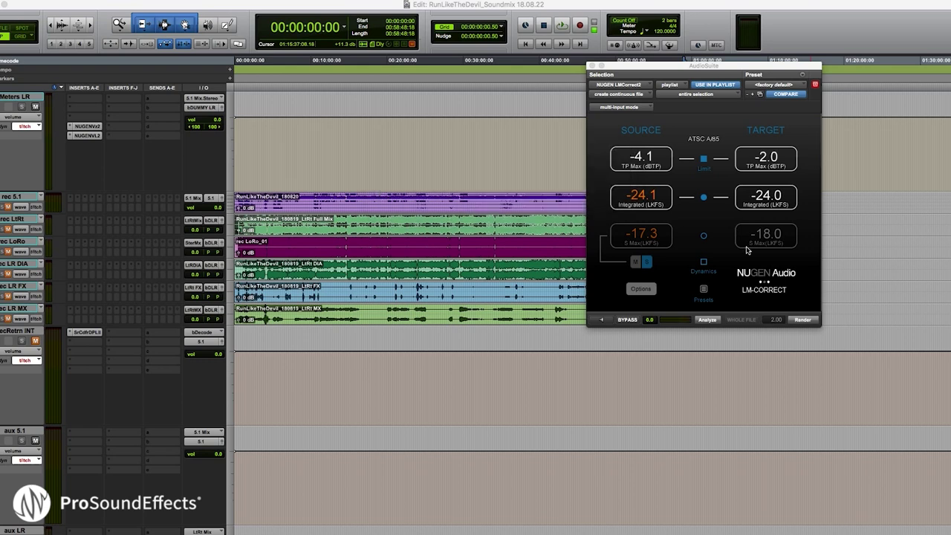
left_click_drag(664, 67, 510, 100)
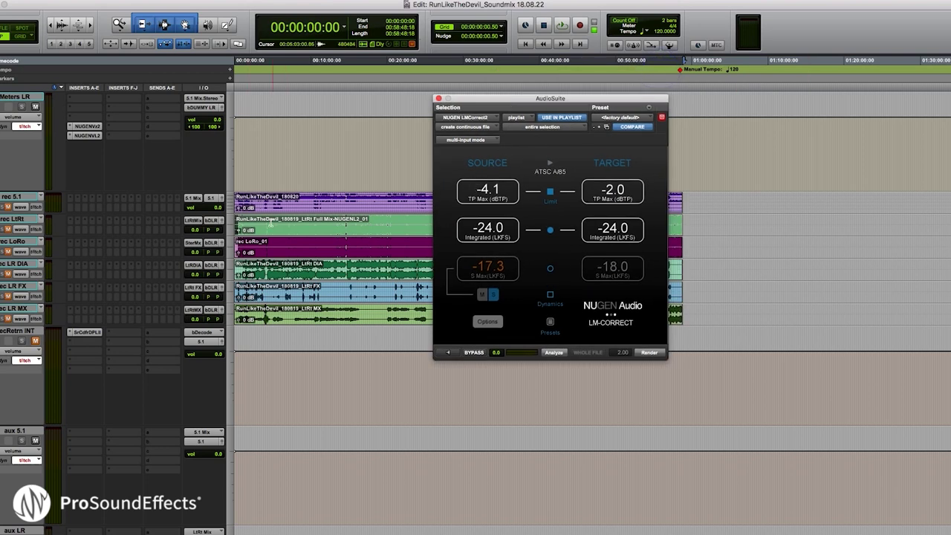
left_click(272, 223)
key("super+bracketright")
key("super+bracketright")
key("super+bracketright")
key("super+bracketright")
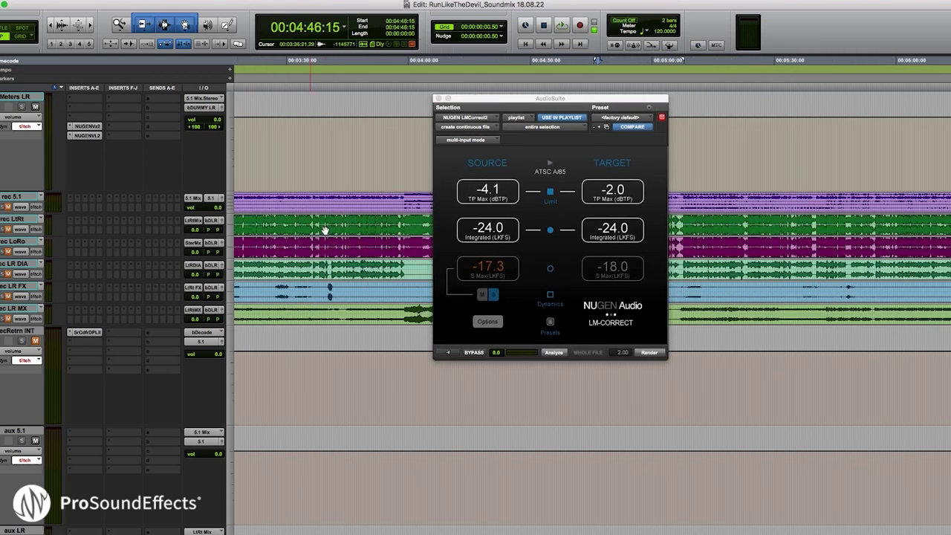